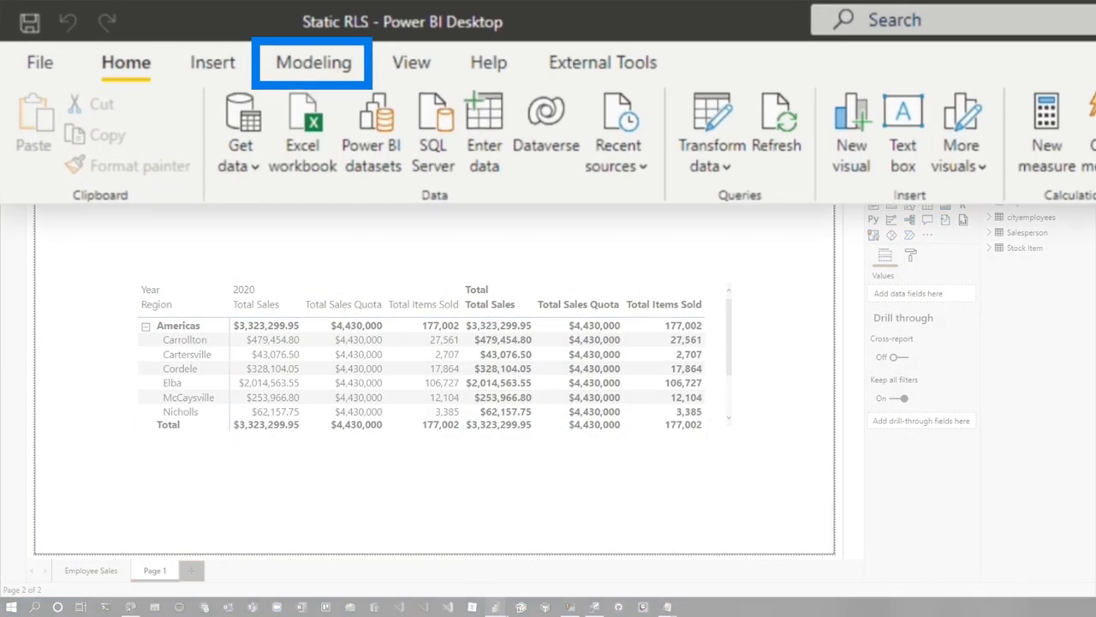
Step: Inspect the Salesperson table filter of the role in Manage roles
click(314, 62)
click(576, 122)
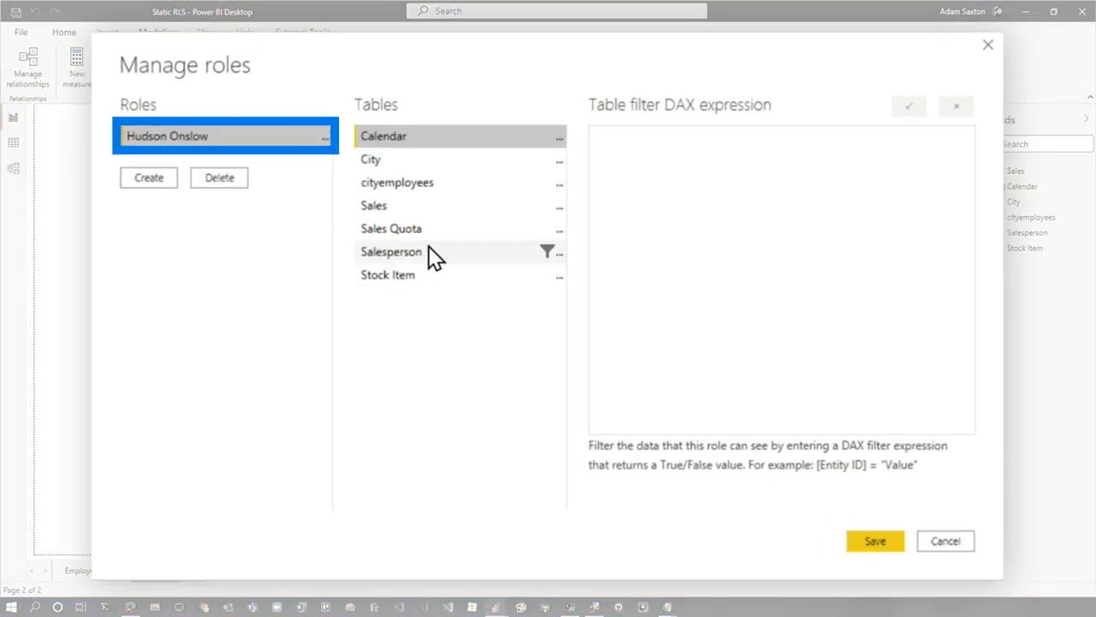
click(428, 251)
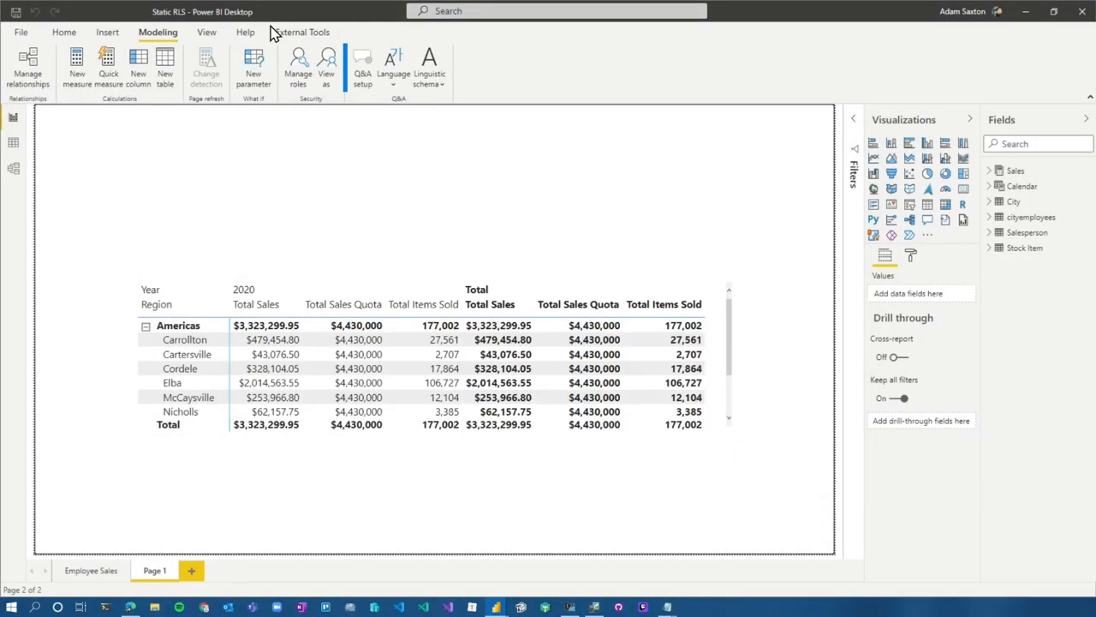
click(326, 67)
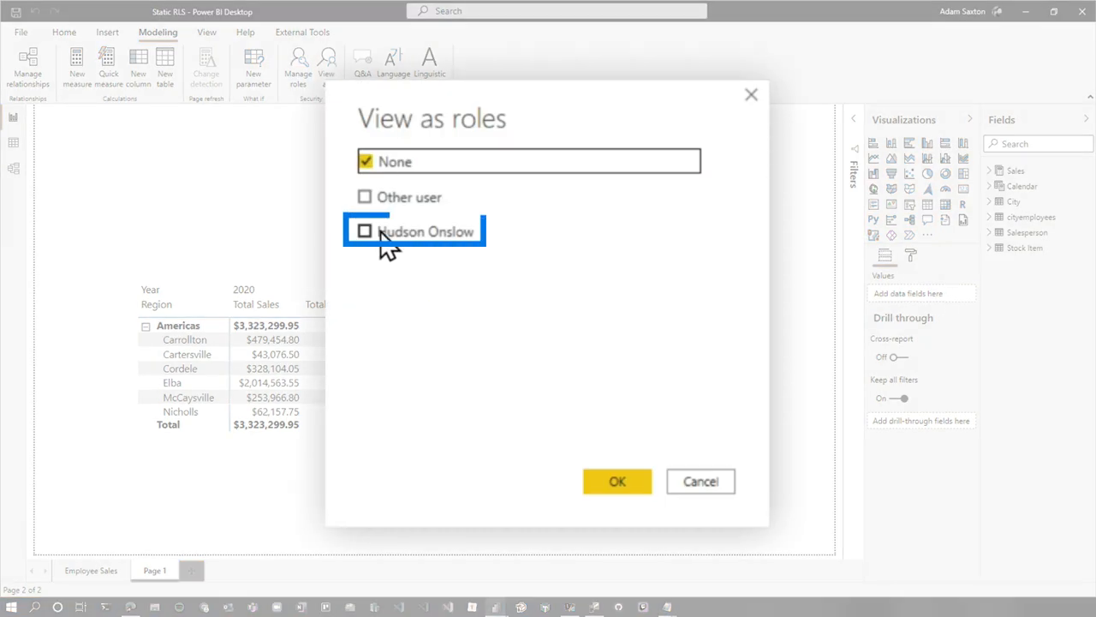
click(366, 231)
click(618, 481)
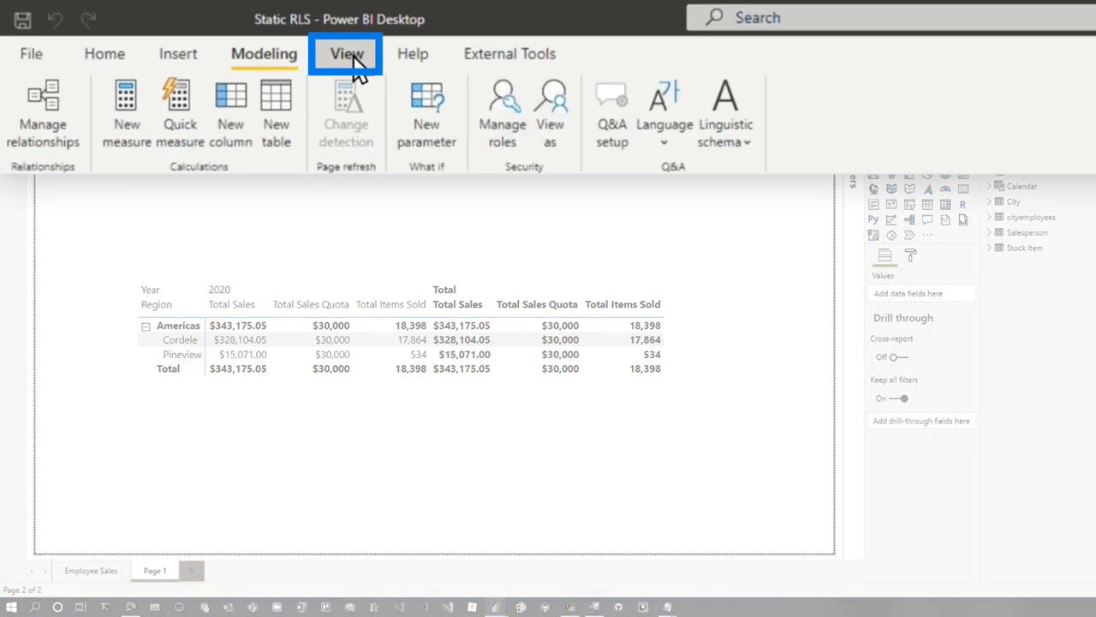
click(348, 54)
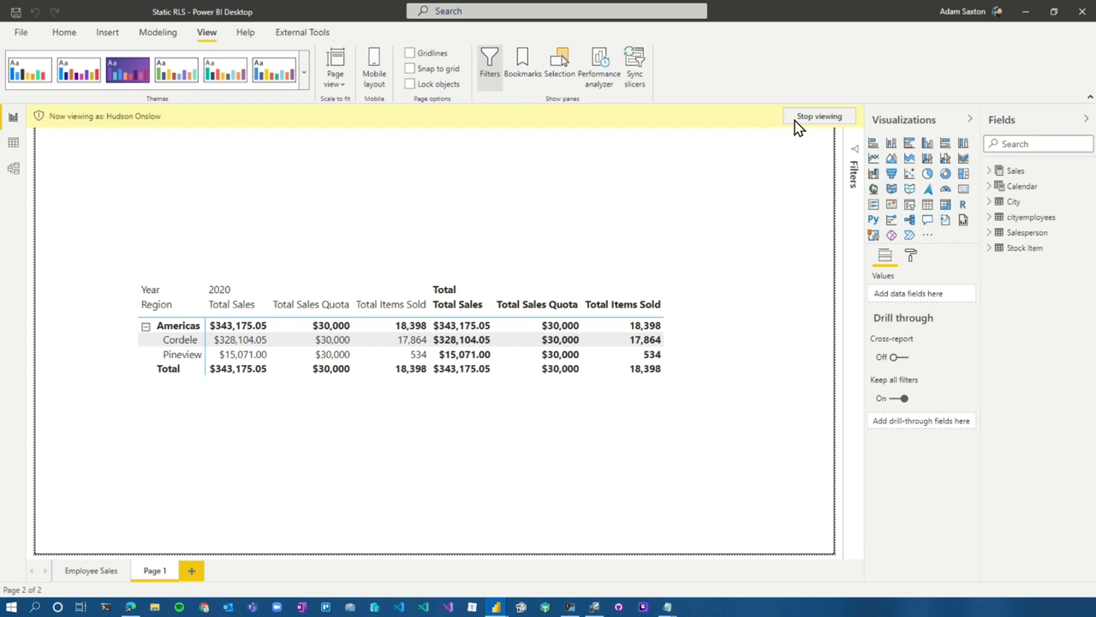
Step: Stop viewing as the role, record a visual refresh in Performance analyzer and copy the Matrix query
click(819, 116)
click(606, 73)
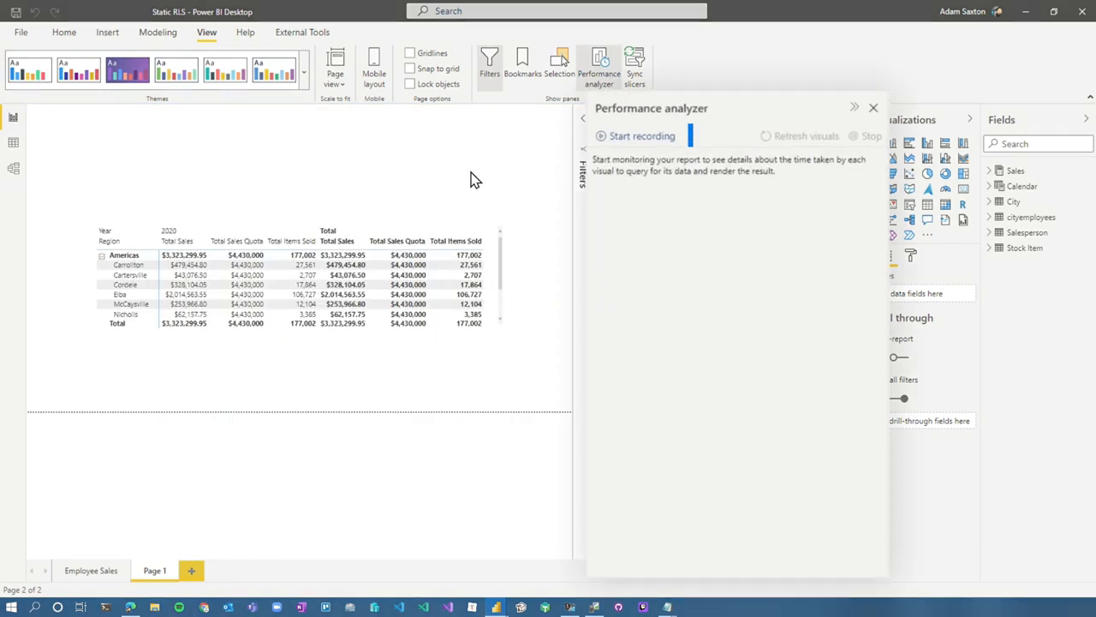
click(656, 112)
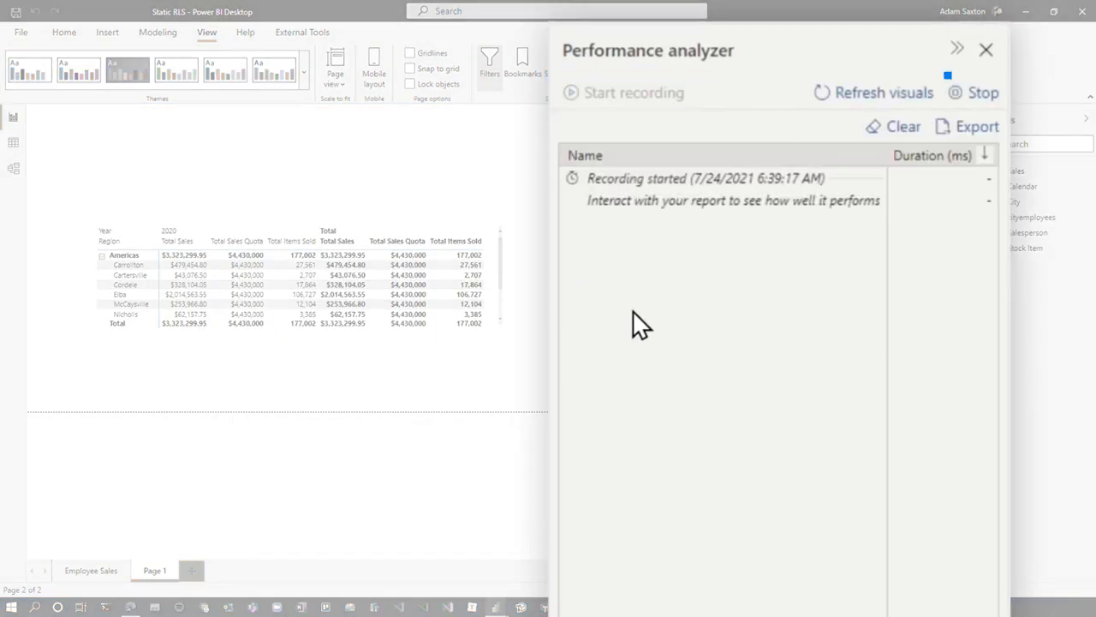
click(843, 95)
click(572, 222)
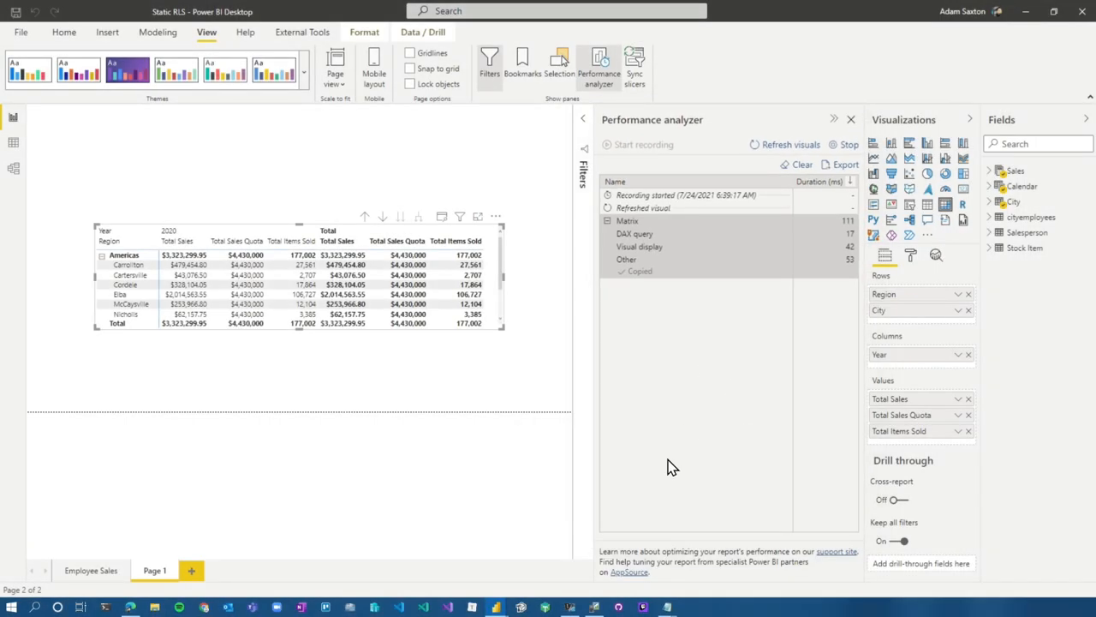
click(570, 606)
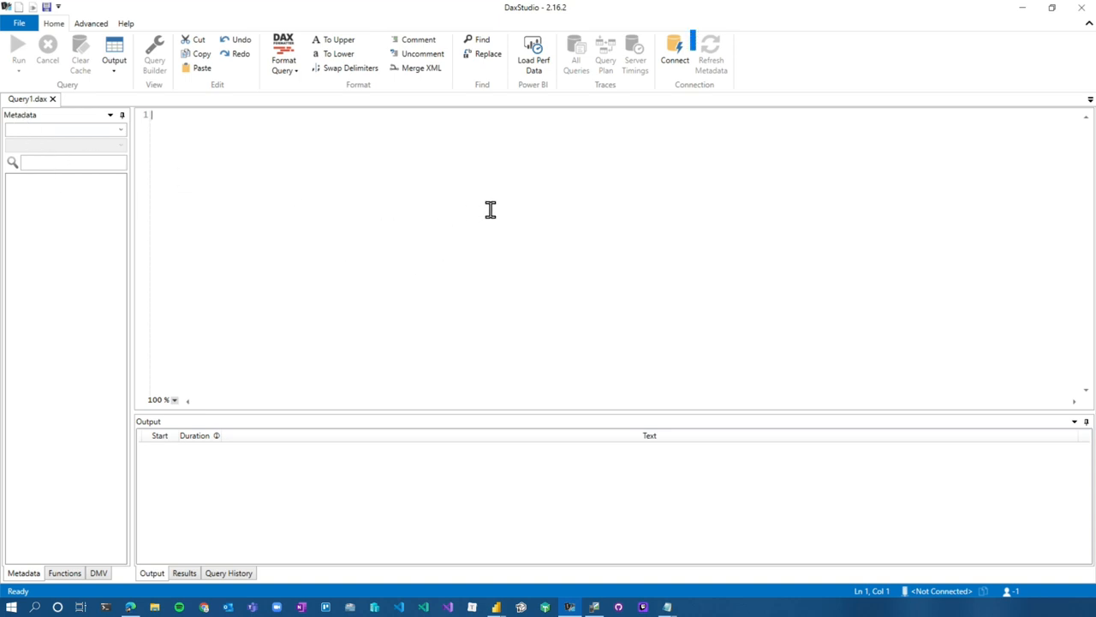
Step: Connect the first query to the local Static RLS Power BI model
click(675, 51)
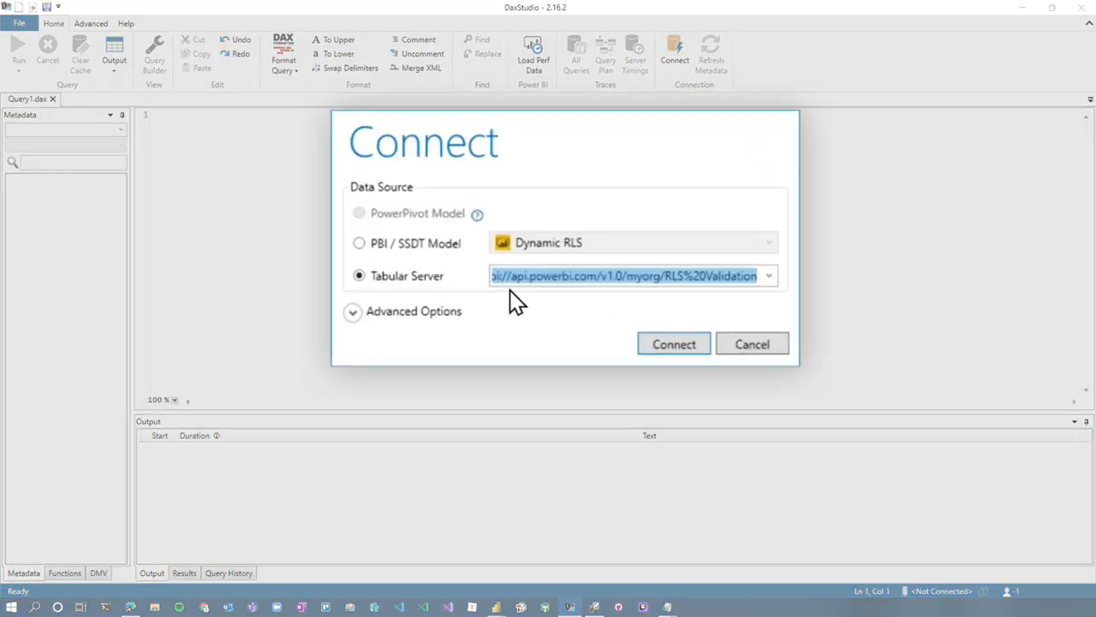
click(599, 243)
click(588, 291)
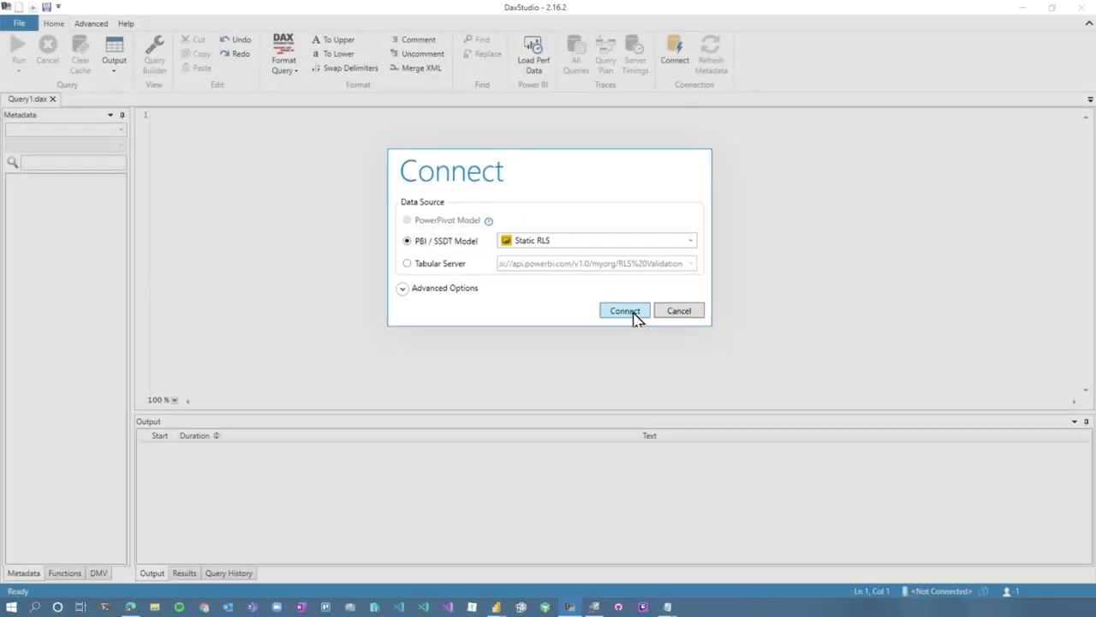
click(624, 310)
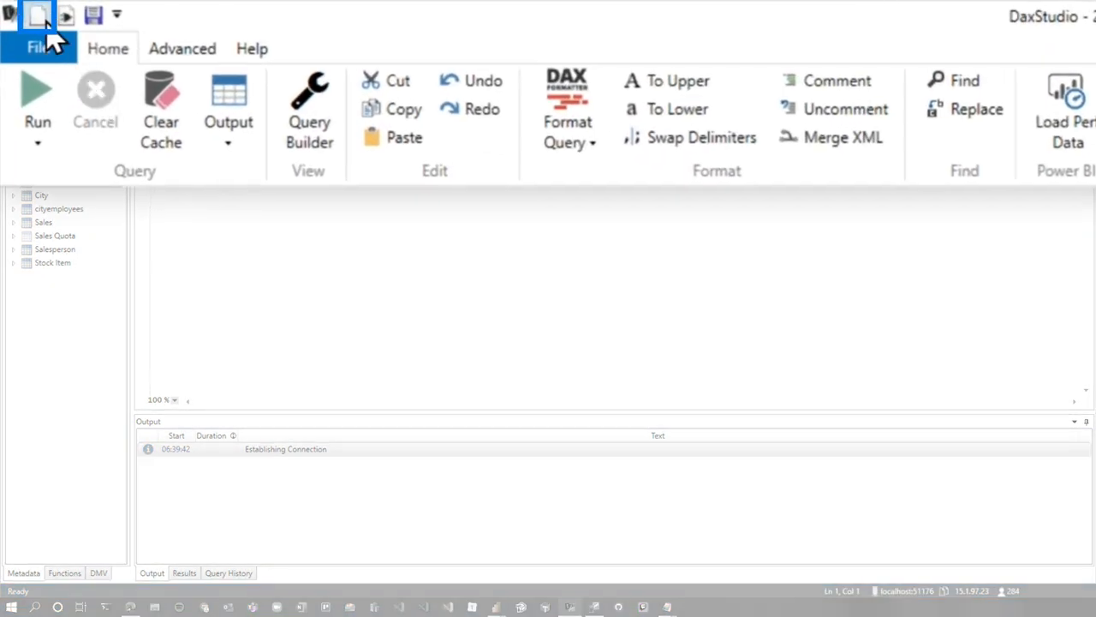
click(38, 19)
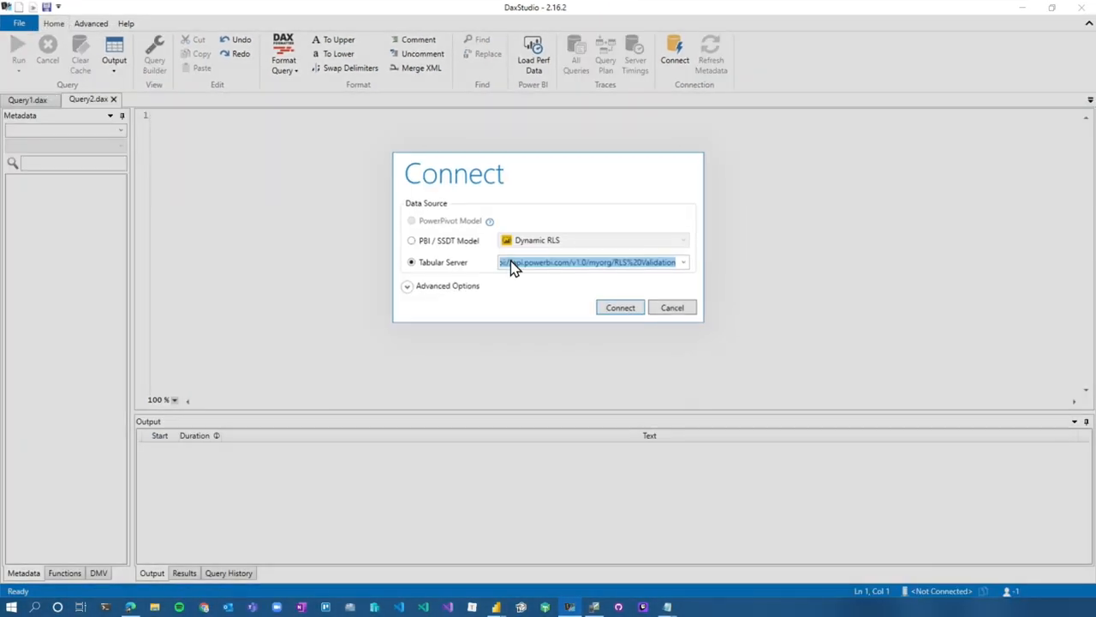
click(342, 245)
click(586, 243)
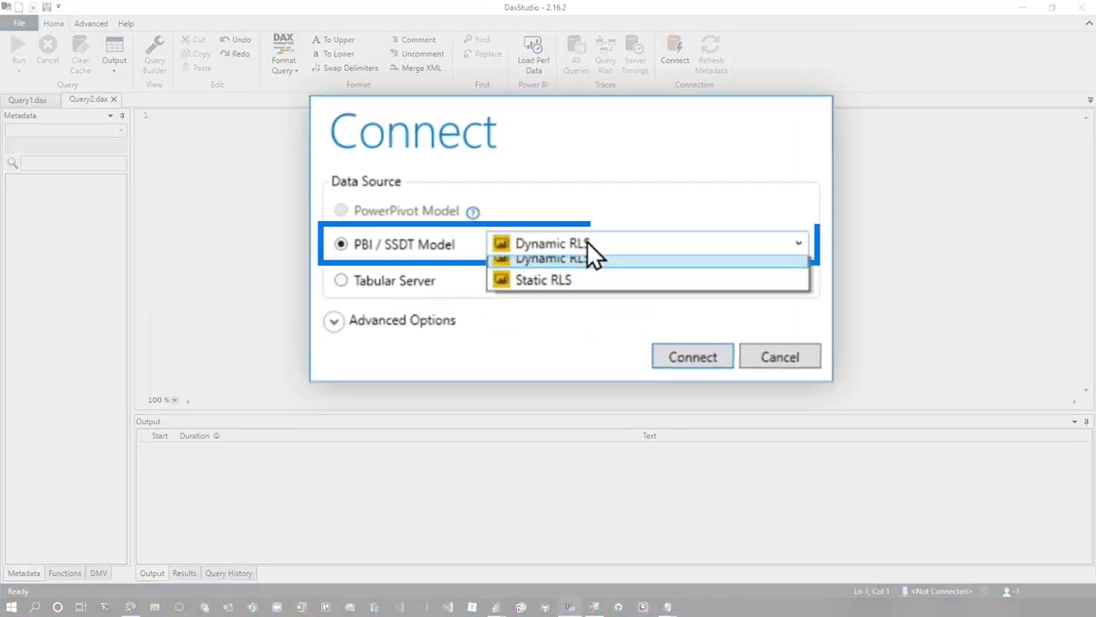
click(572, 286)
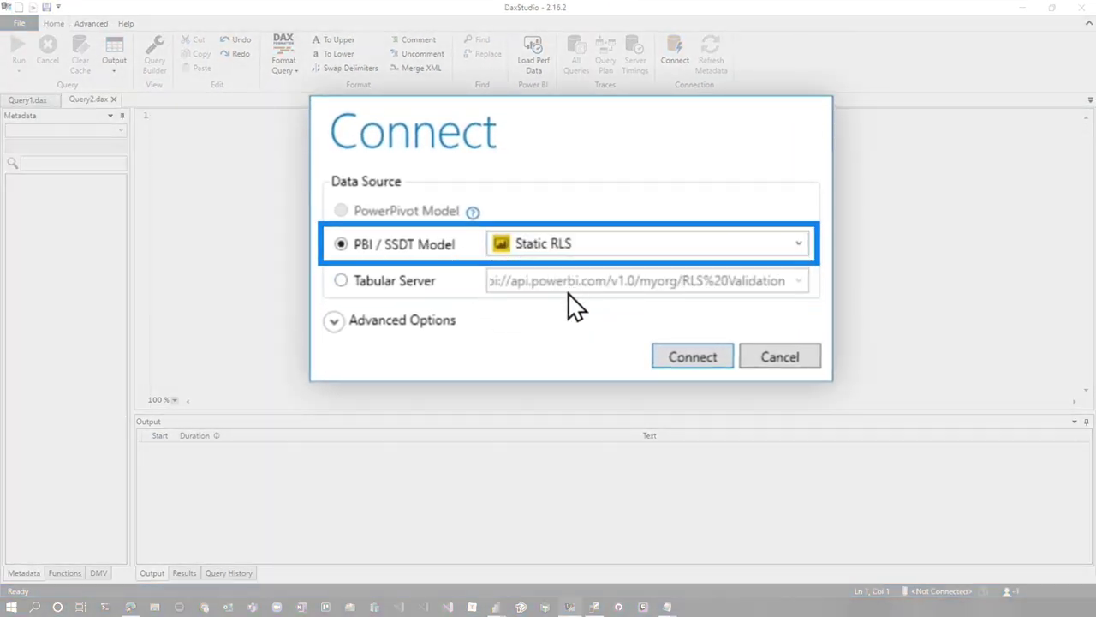
click(428, 325)
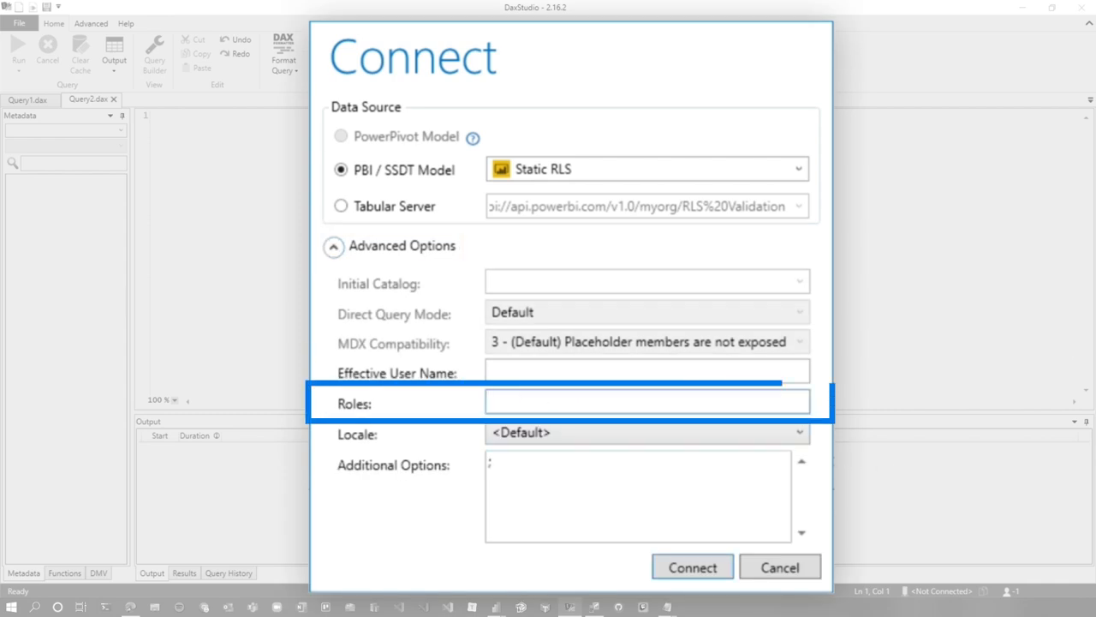
click(520, 401)
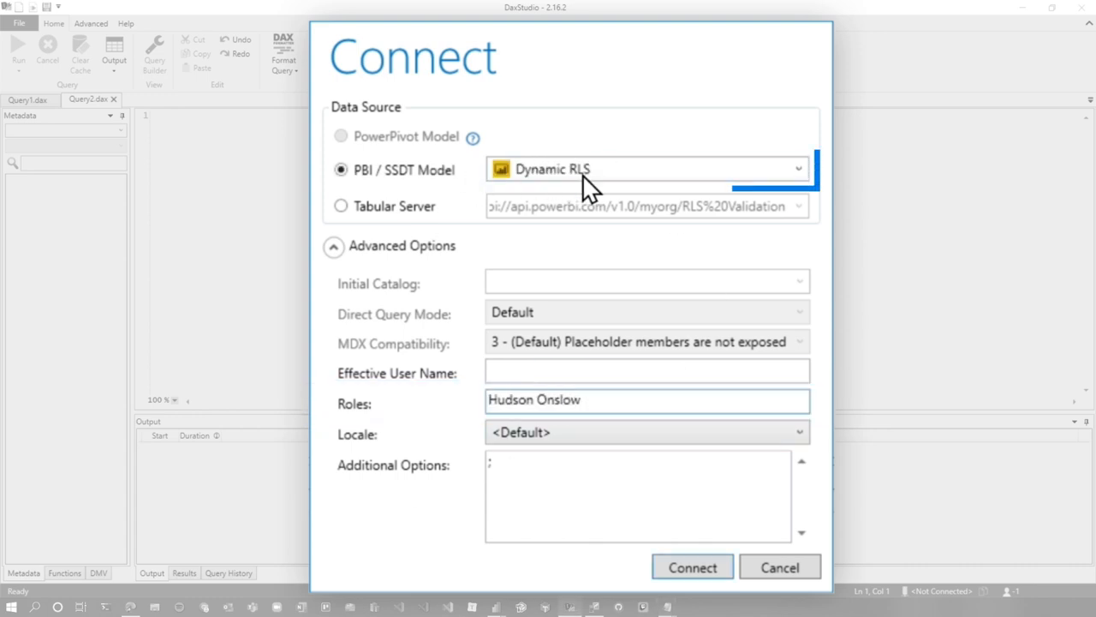
click(591, 171)
click(591, 215)
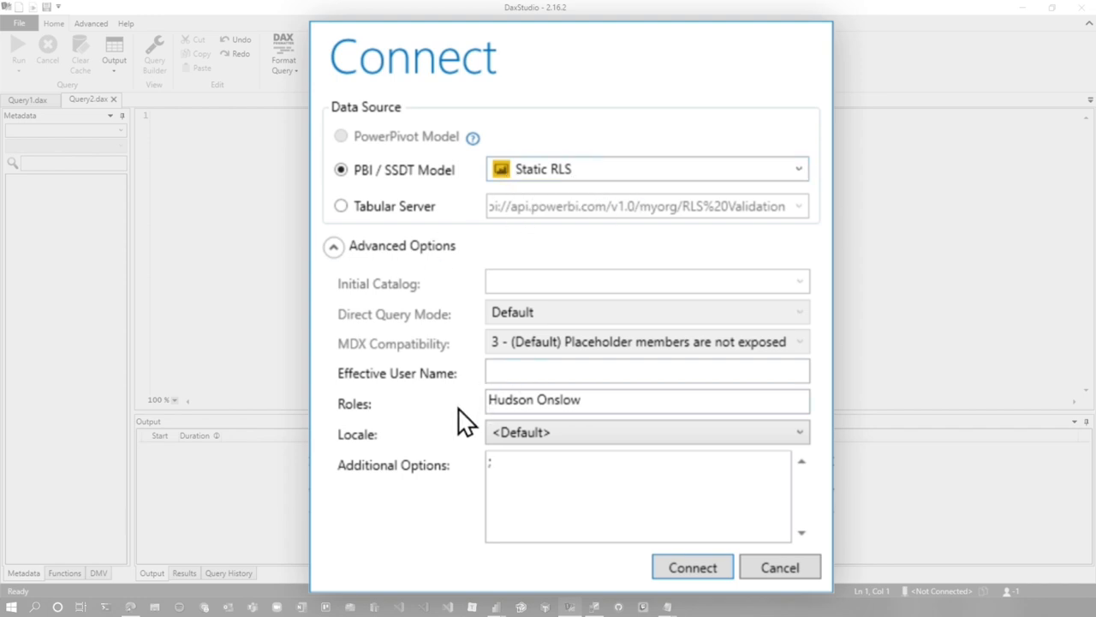
click(693, 568)
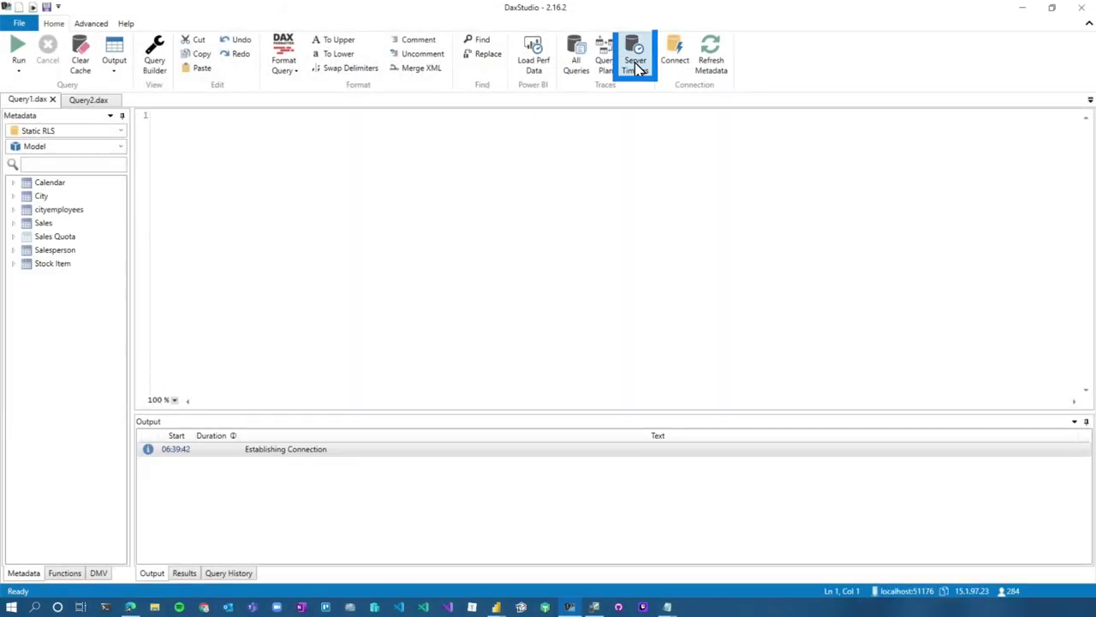
click(635, 58)
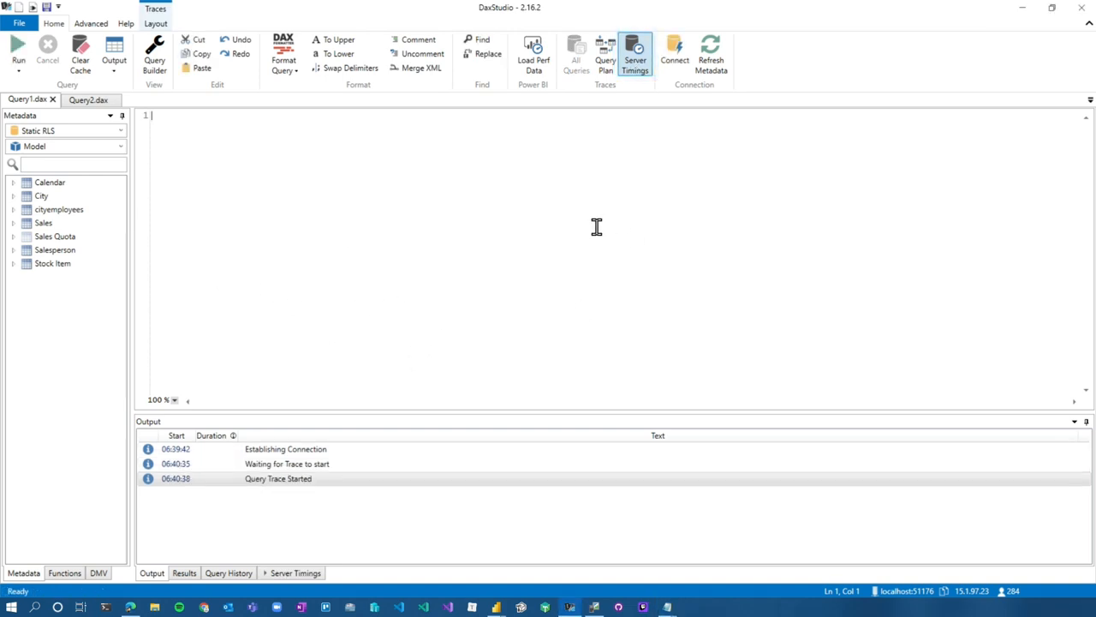
Step: Paste the matrix query, clear the cache and run it: 10 ms total, five storage-engine scans
key(ctrl+v)
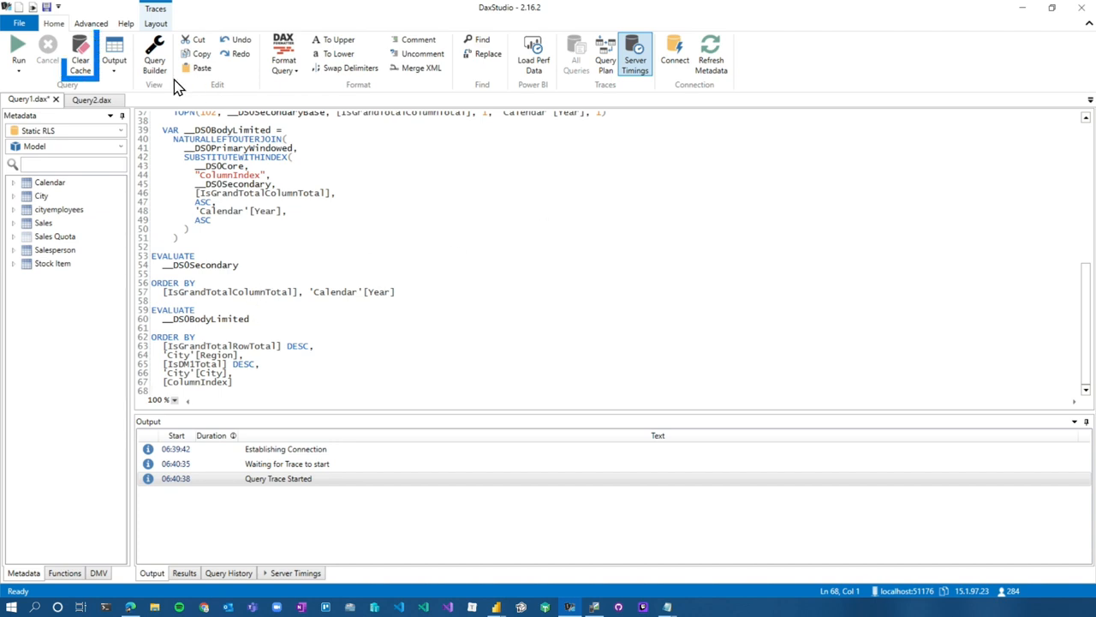
click(81, 60)
click(19, 51)
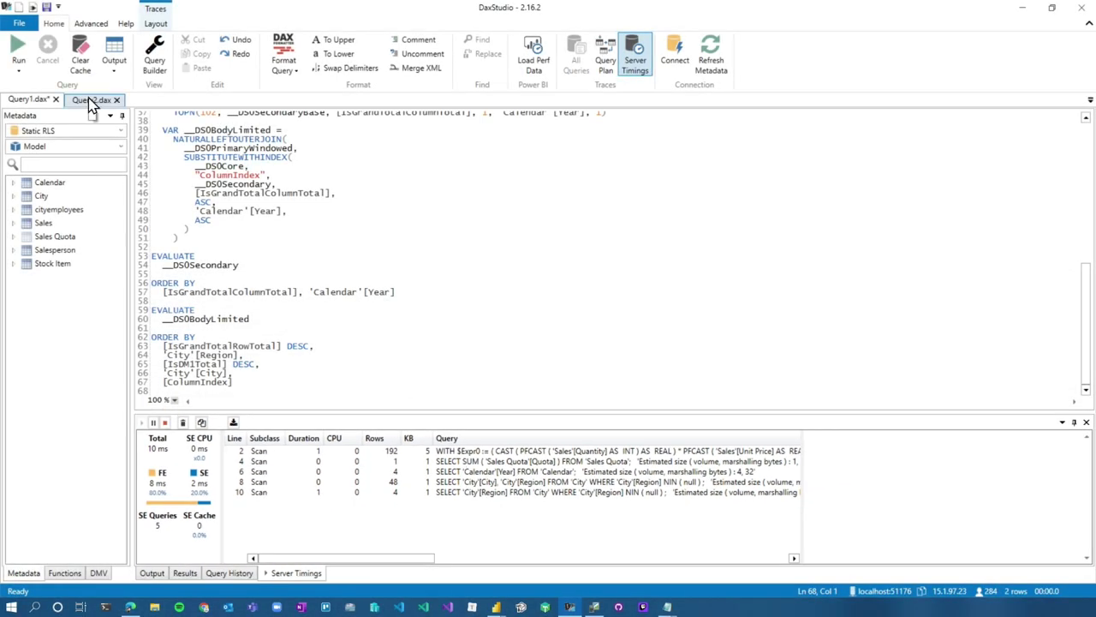
Step: Paste the matrix query into Query2 and run it under the role with server timings, without clearing cache
click(90, 100)
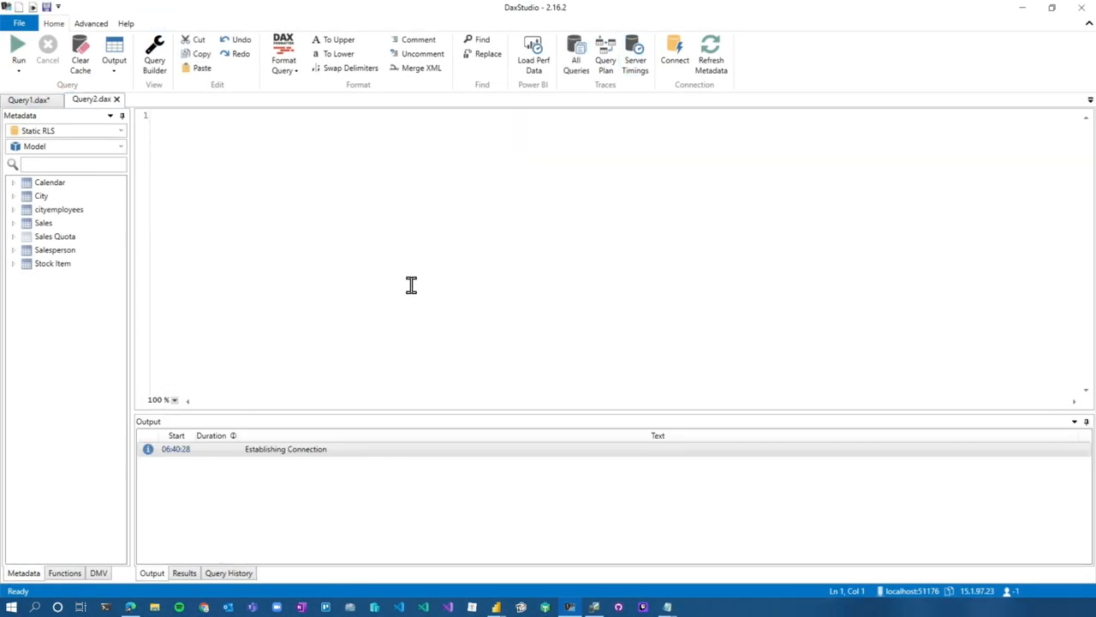
key(ctrl+v)
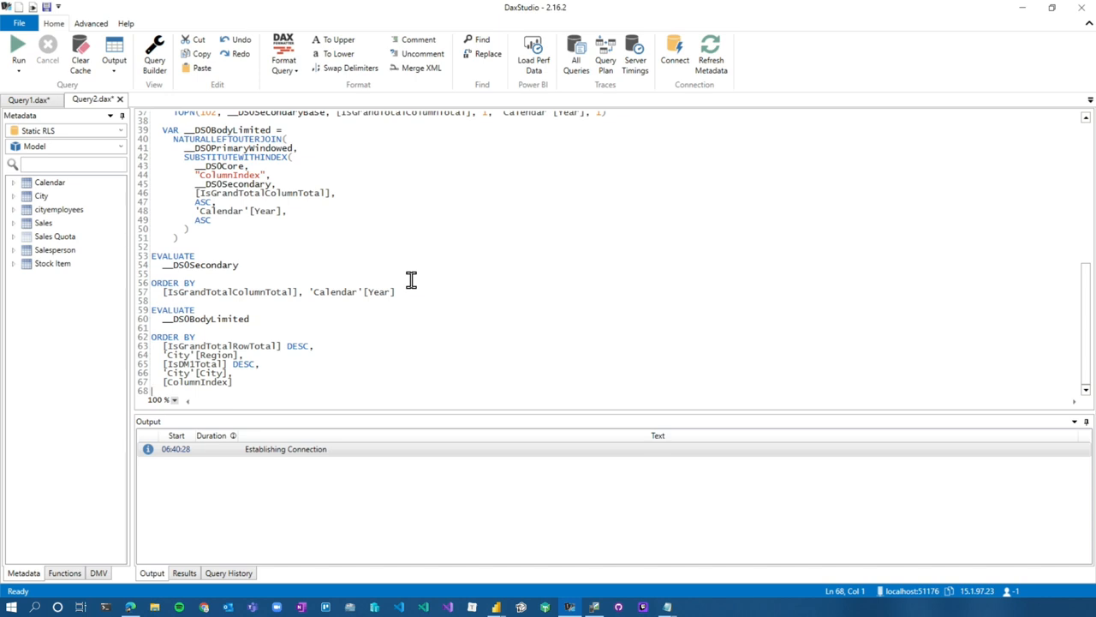
click(635, 56)
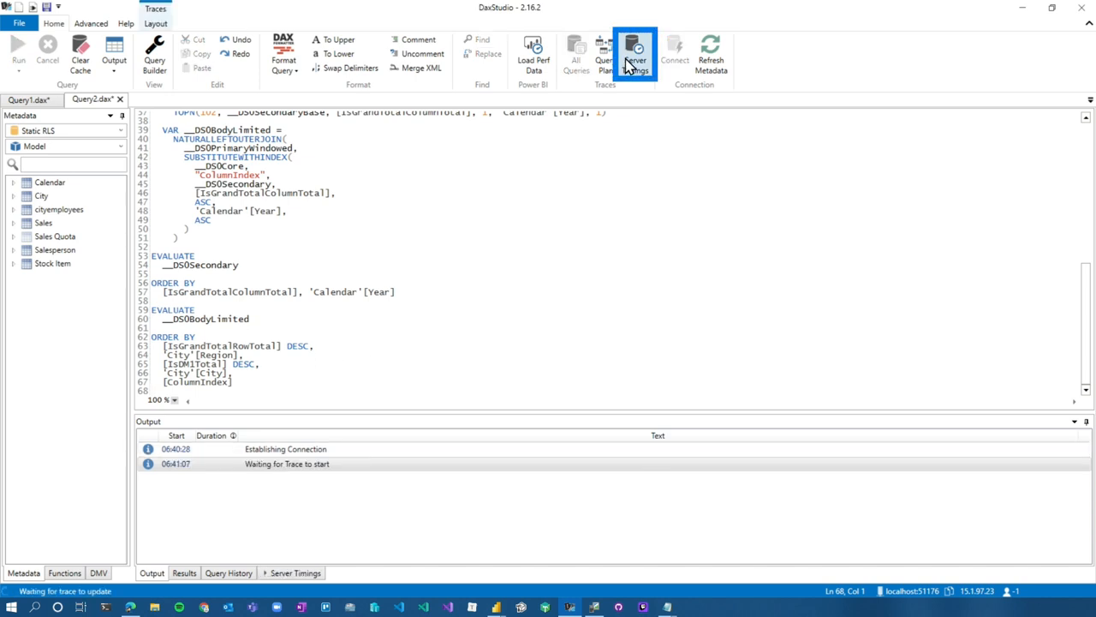
click(296, 573)
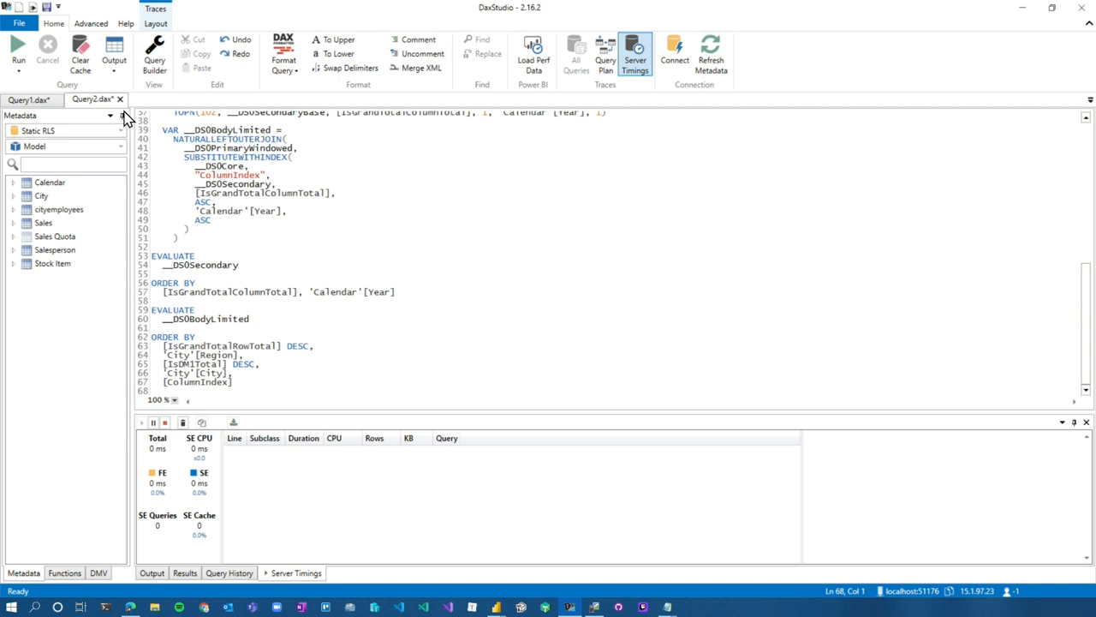
click(30, 101)
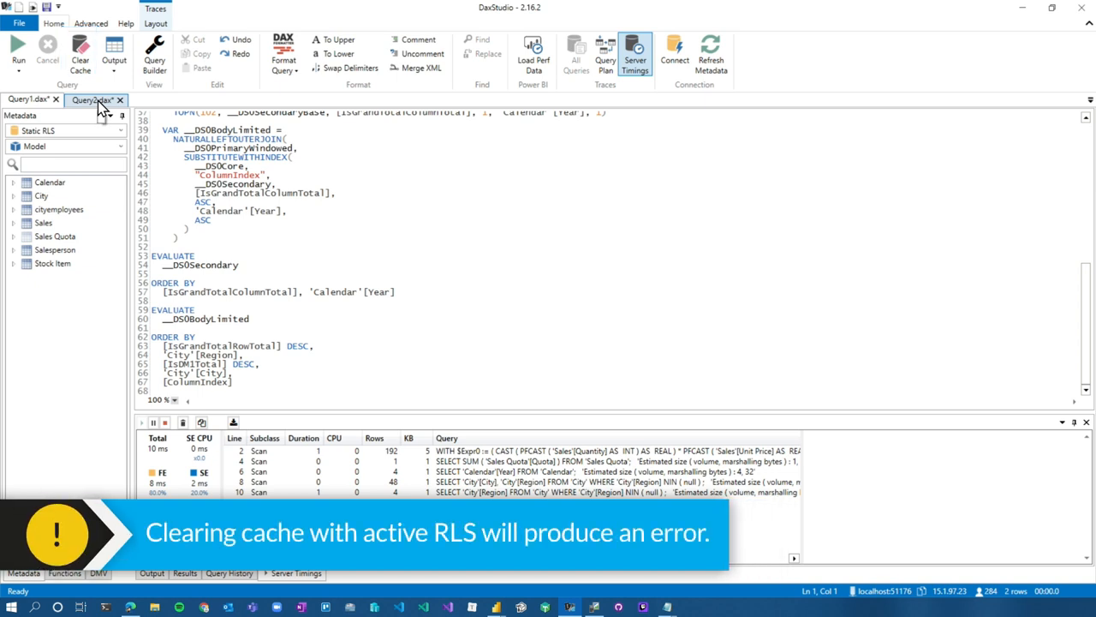
click(89, 100)
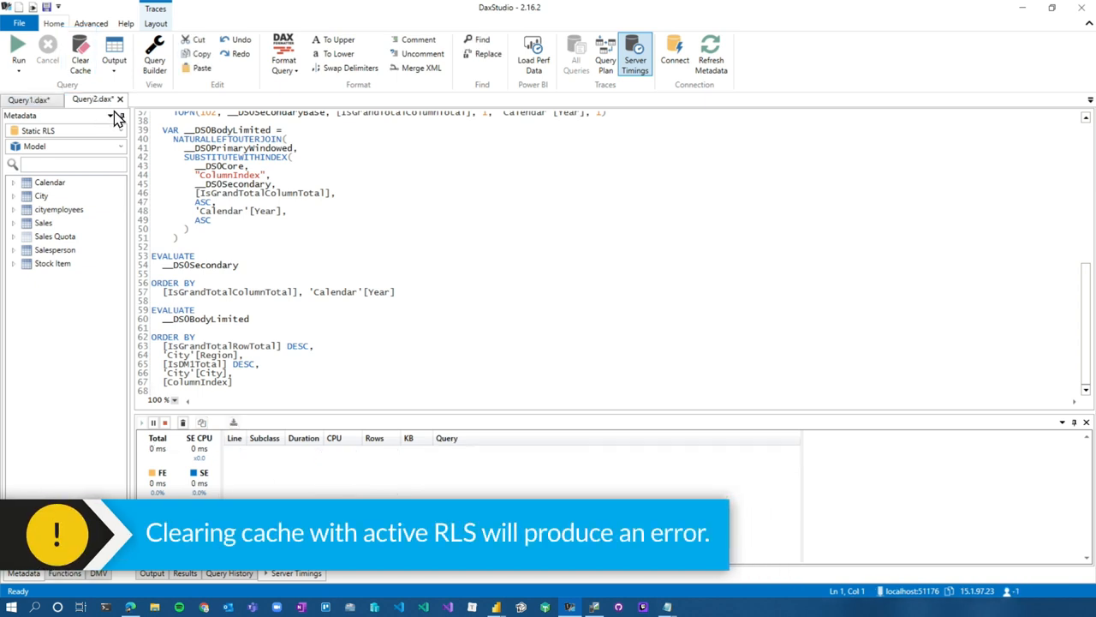
click(19, 59)
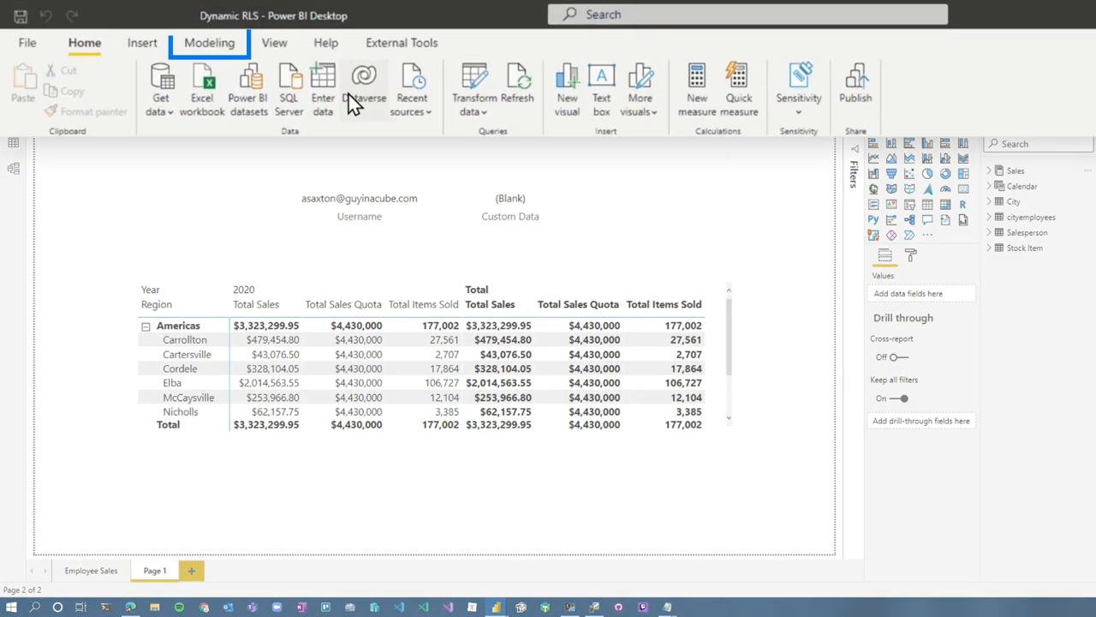
click(206, 31)
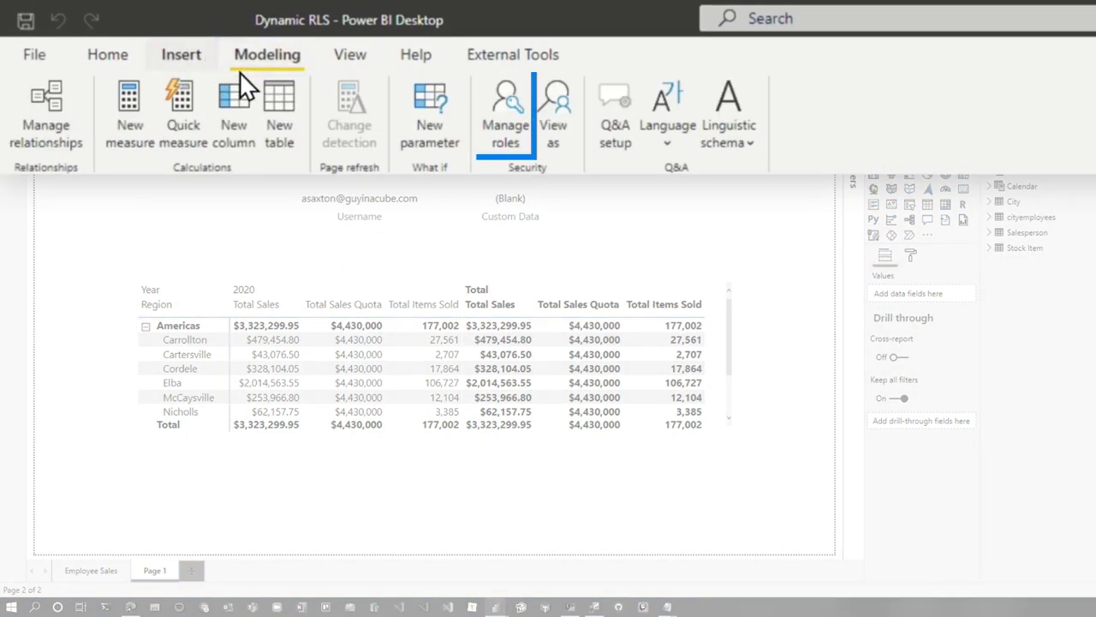
click(505, 112)
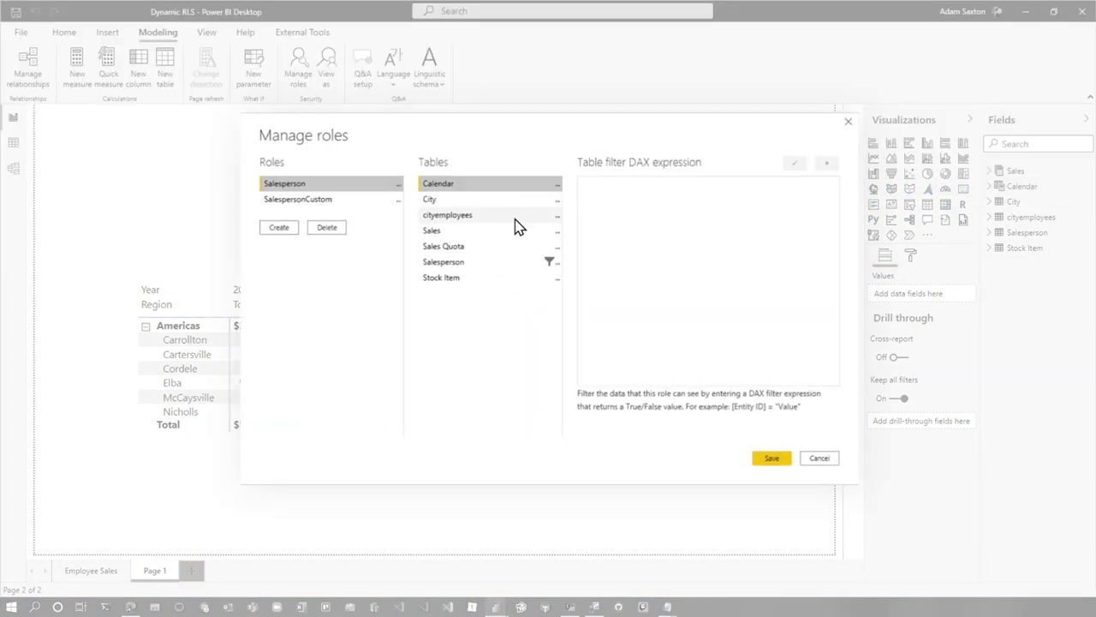
click(471, 257)
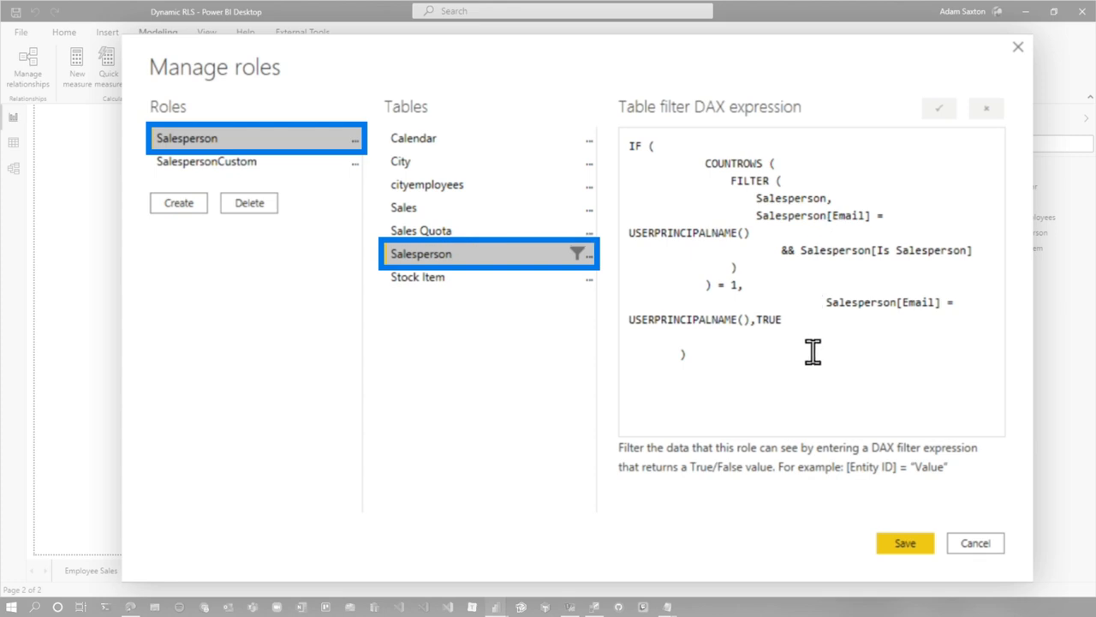
double_click(682, 233)
double_click(686, 320)
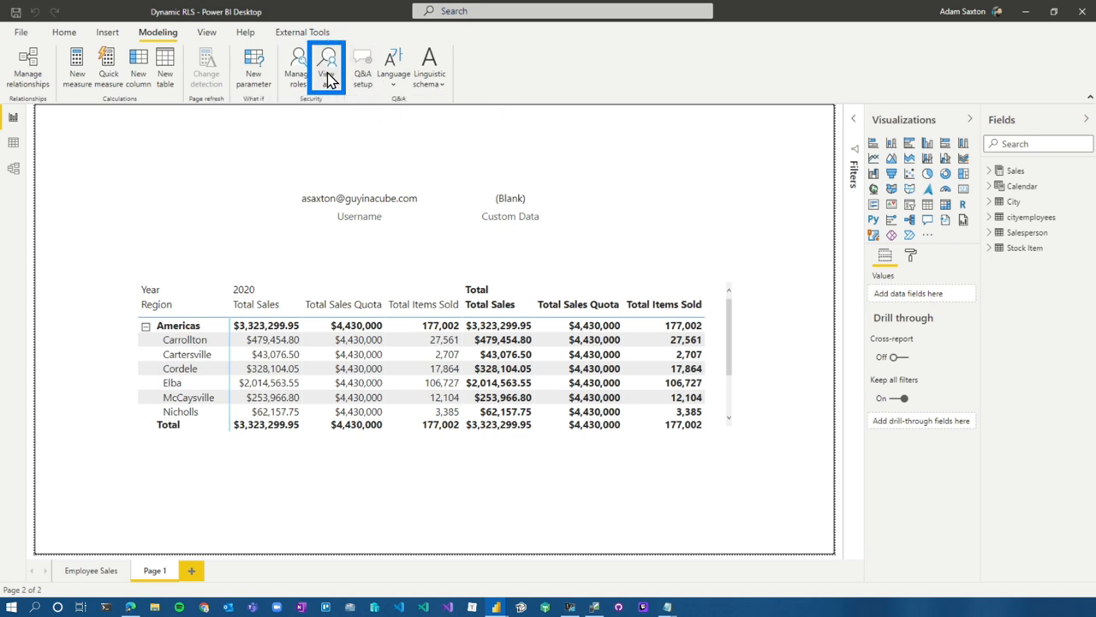
click(330, 72)
click(355, 216)
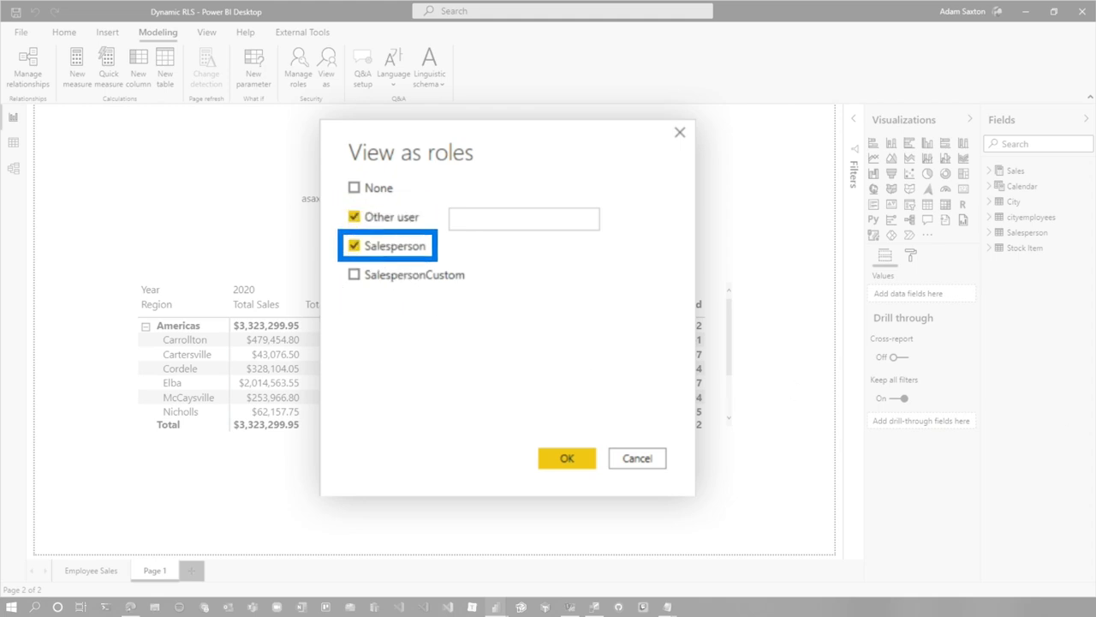
click(524, 217)
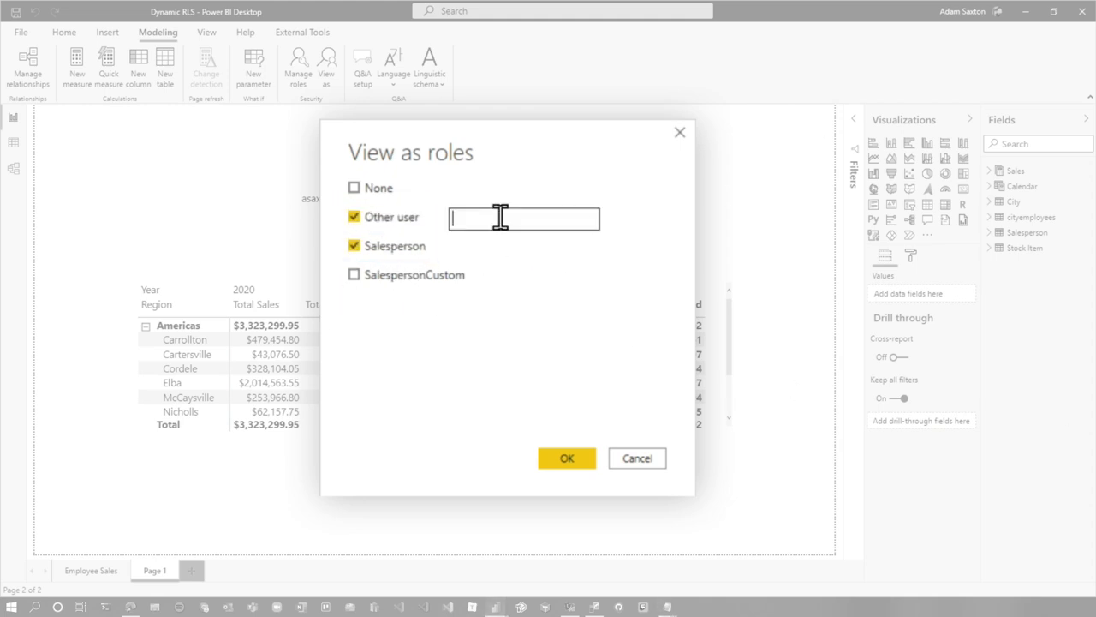
click(566, 458)
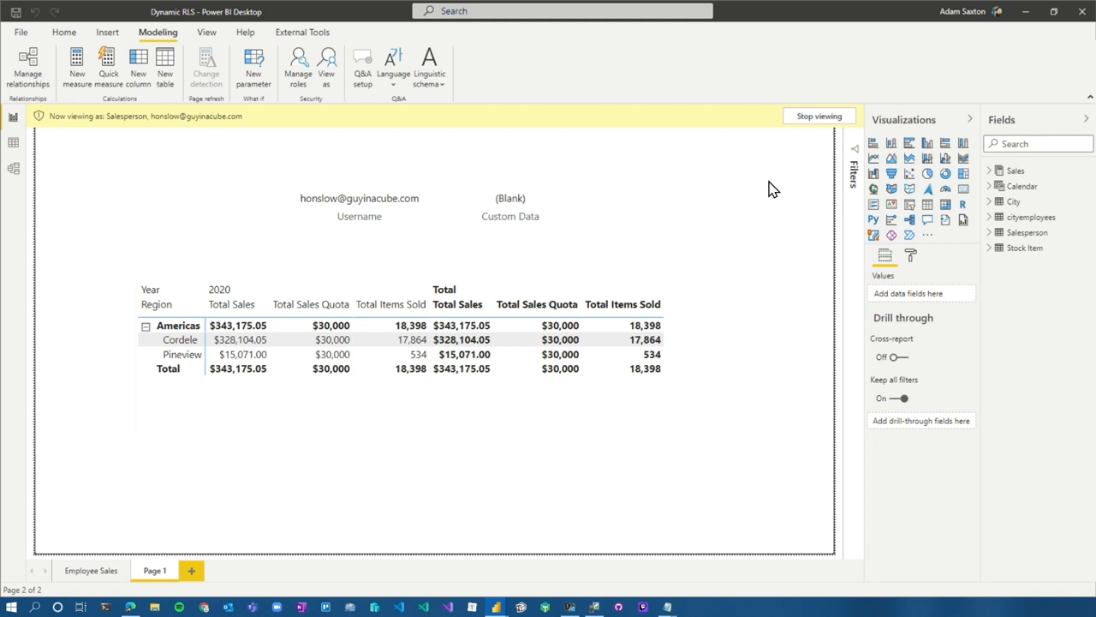
click(812, 117)
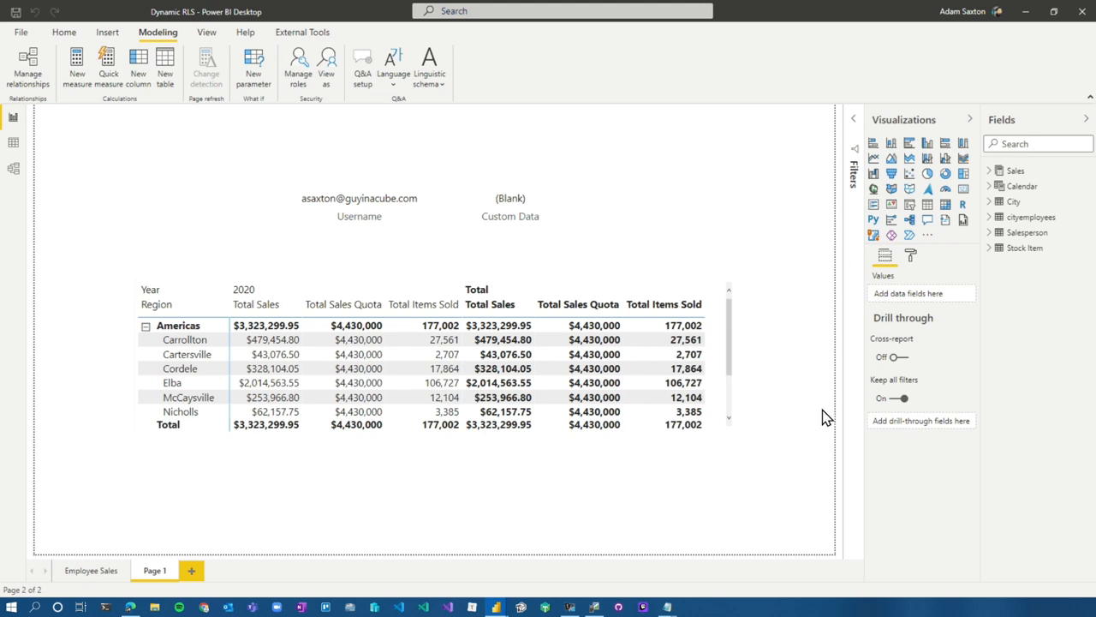
mouse_move(570, 608)
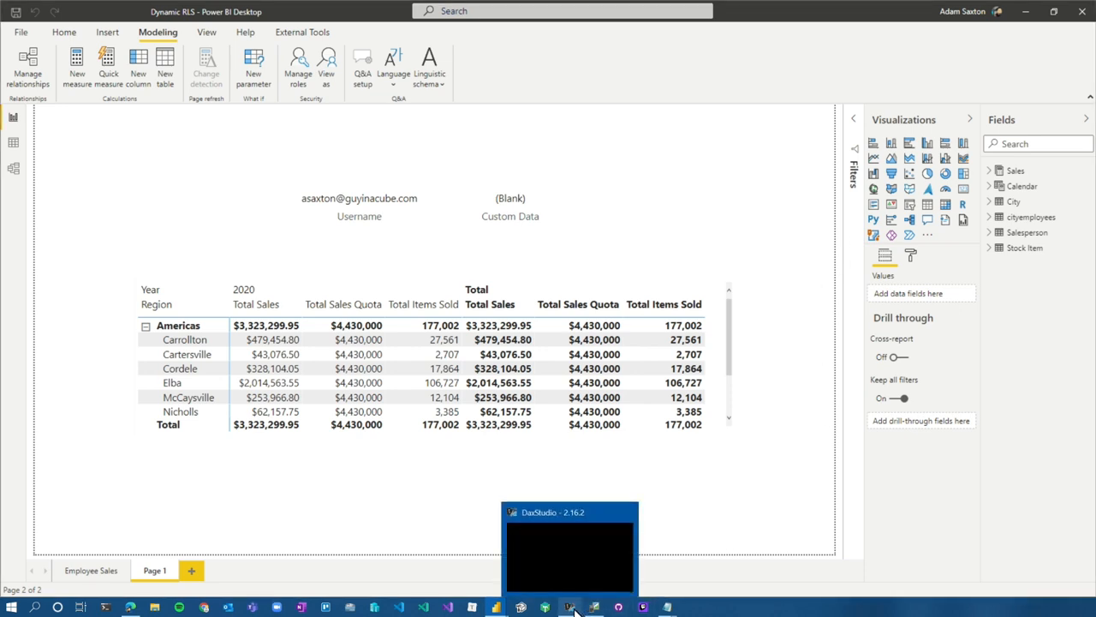
Step: Connect DAX Studio to the Dynamic RLS model and clear its cache
click(570, 606)
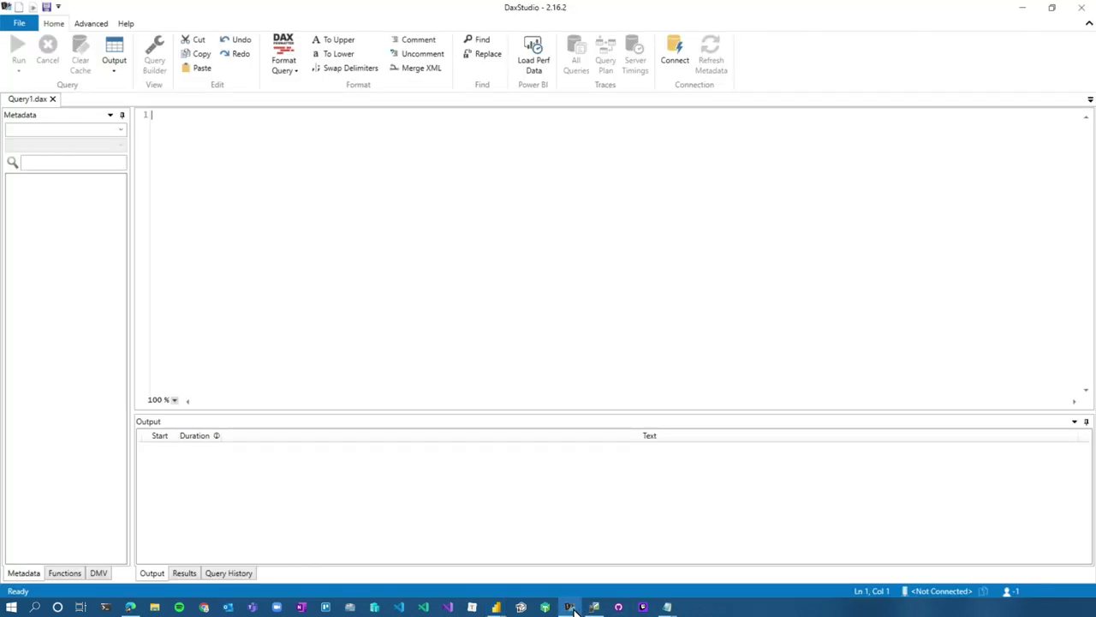
click(675, 56)
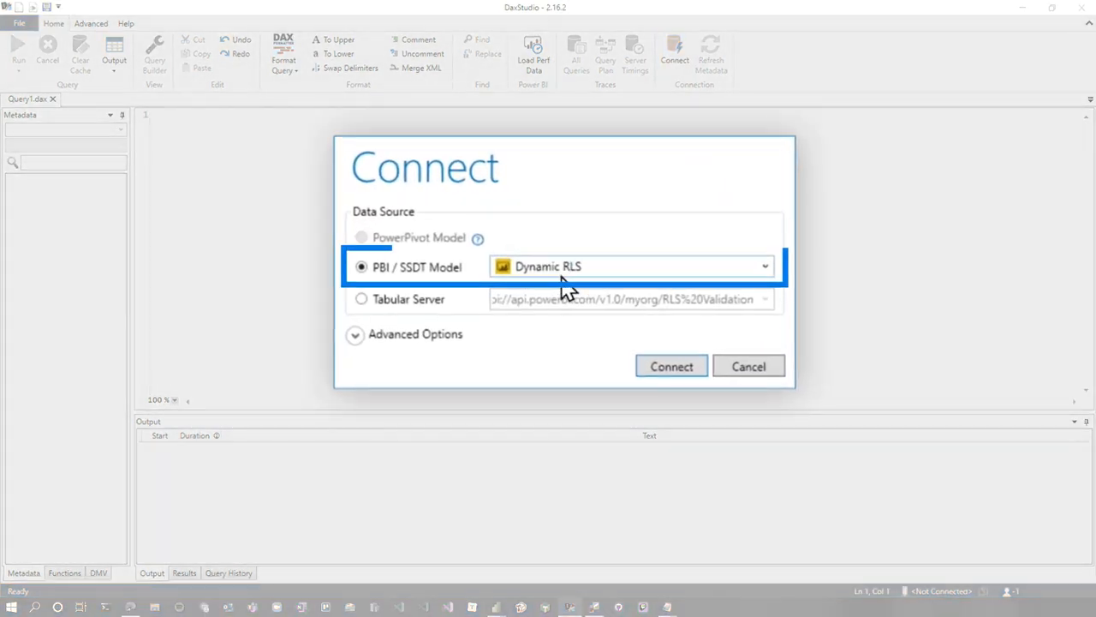
click(672, 367)
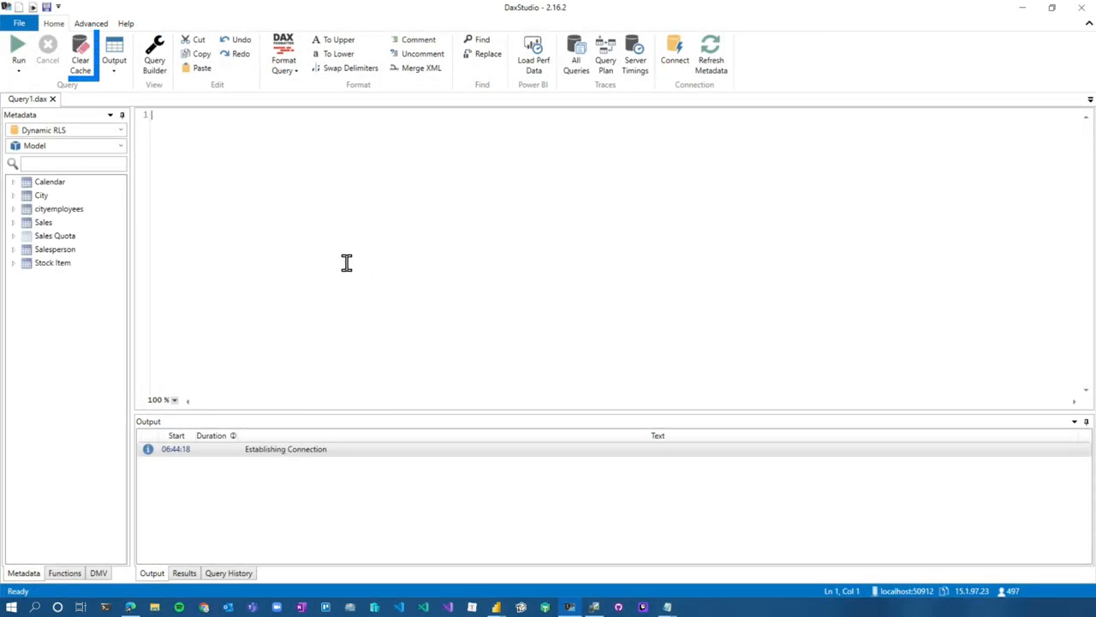
click(79, 56)
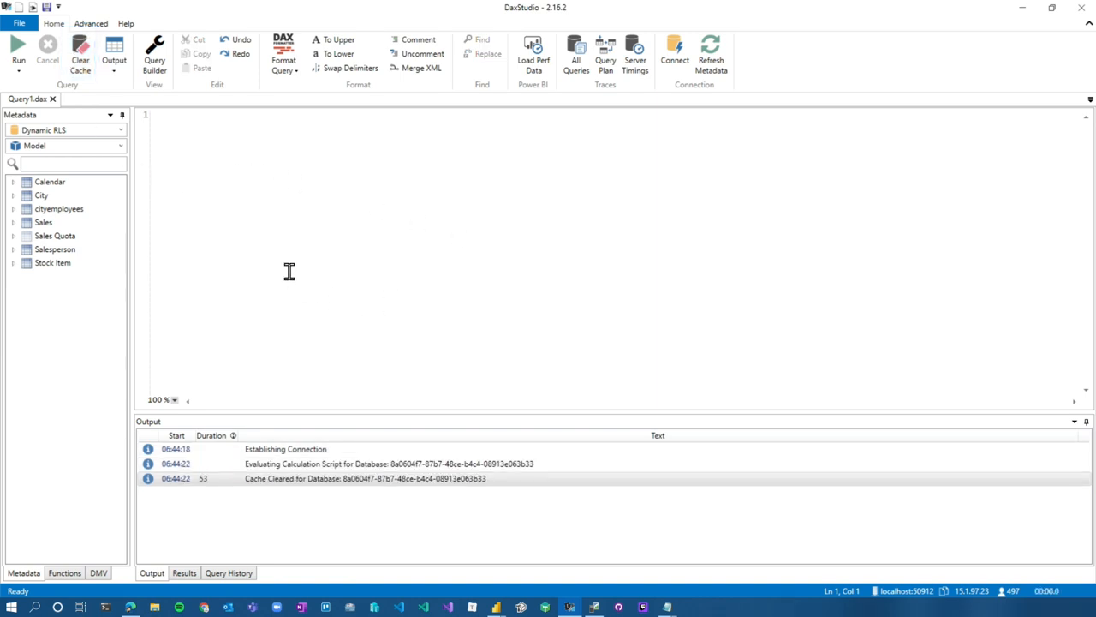
Step: Attempt a second connection under the Salesperson role with an Effective User Name, which fails with an account-name error
click(19, 7)
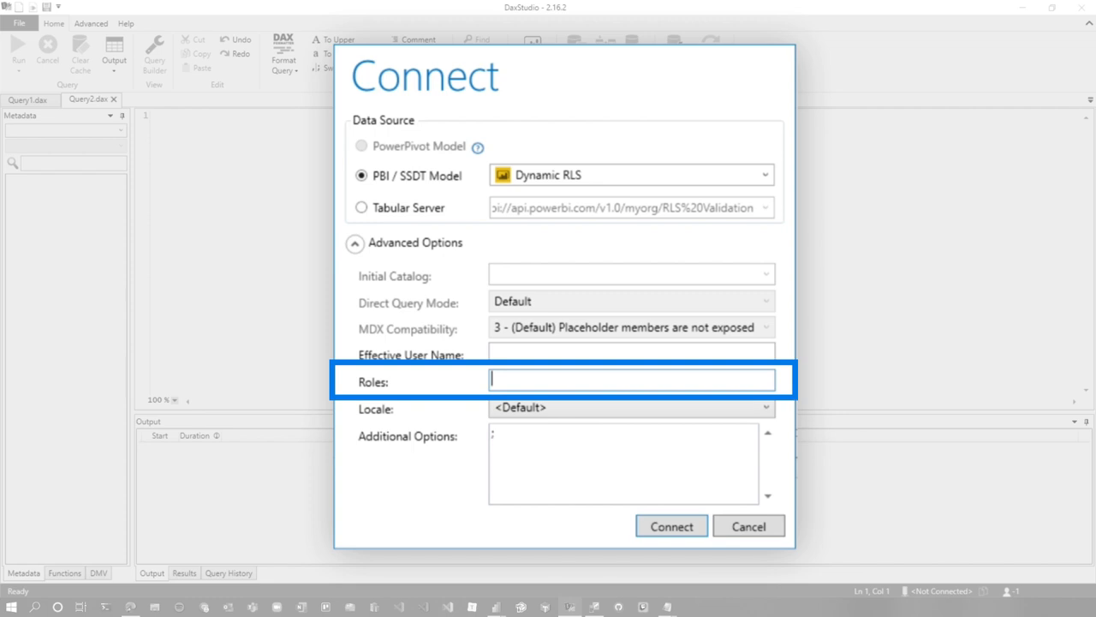
text(Salesperson)
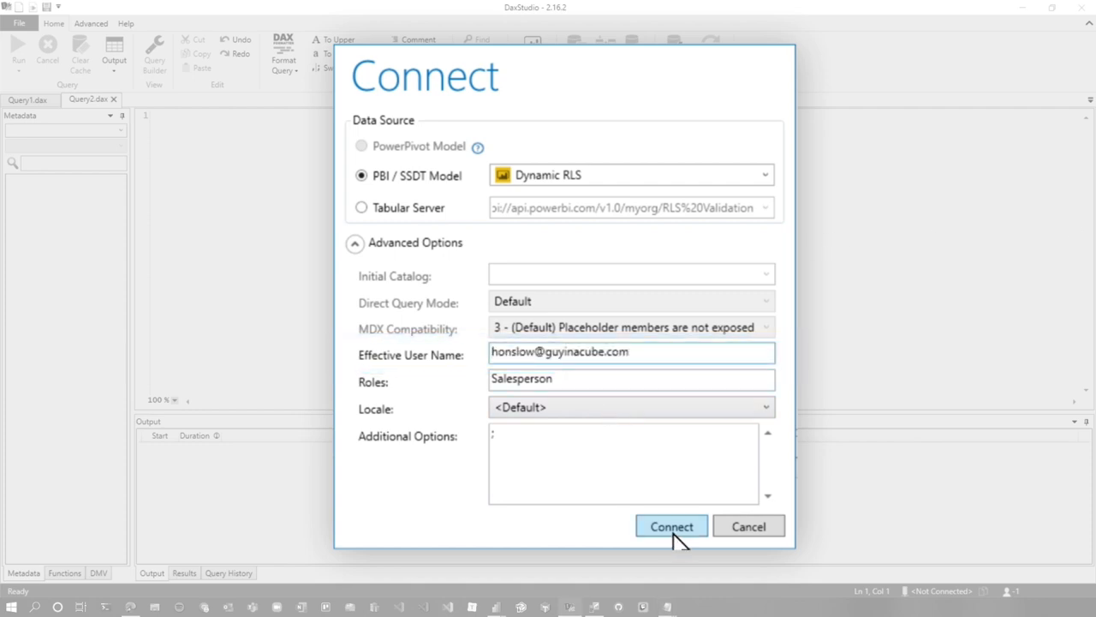
click(672, 527)
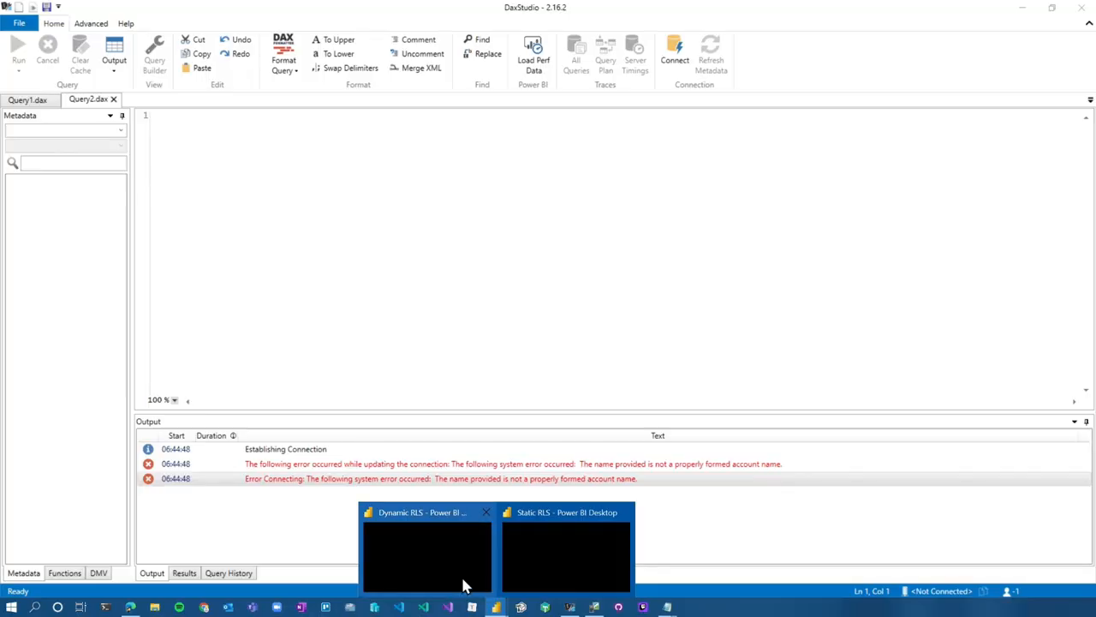
click(426, 557)
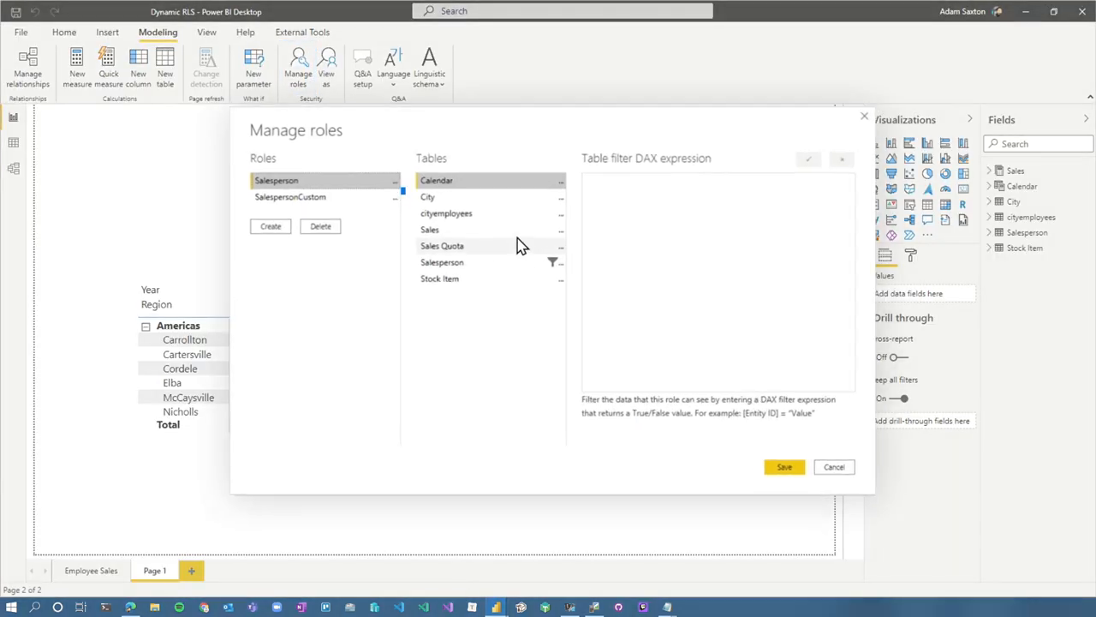
click(257, 184)
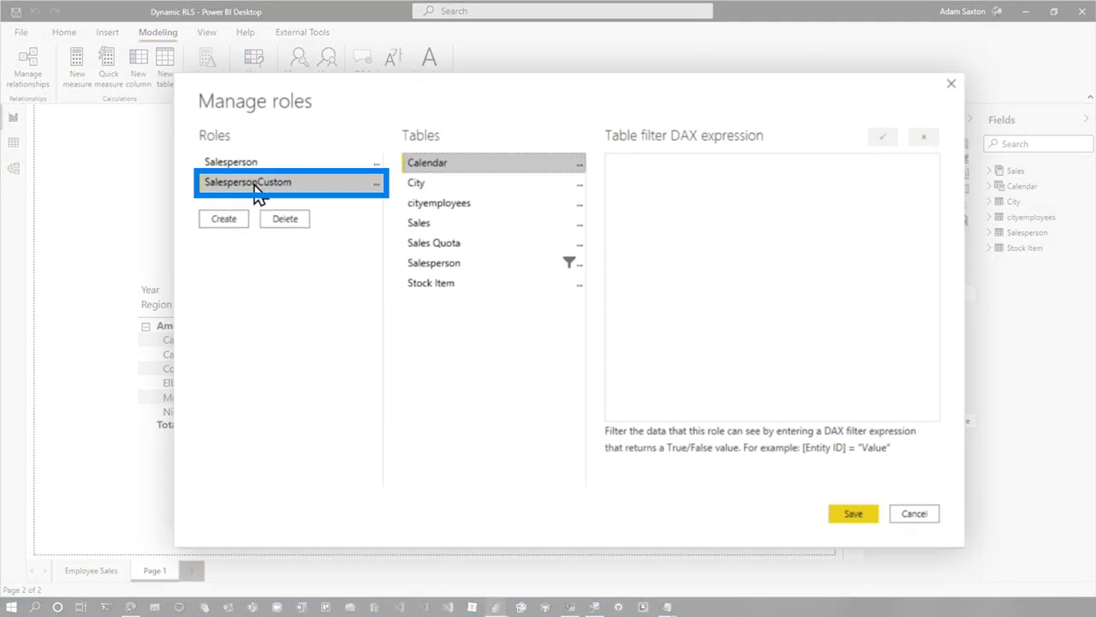
click(467, 263)
triple_click(647, 305)
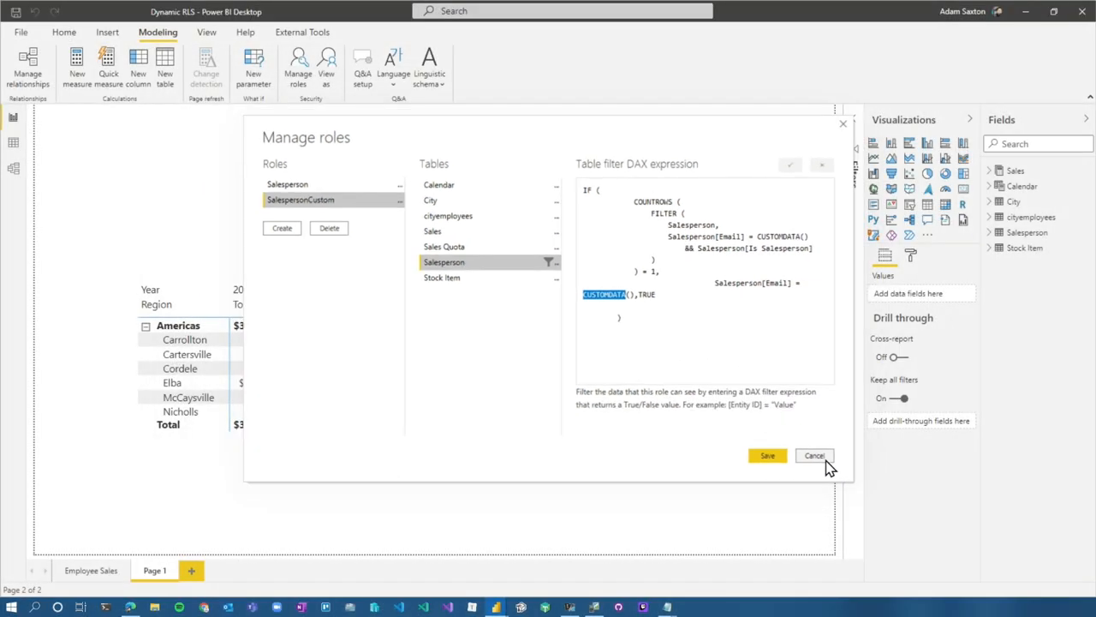
Step: Connect the second query to Dynamic RLS as SalespersonCustom with the salesperson's account passed in CustomData
click(814, 455)
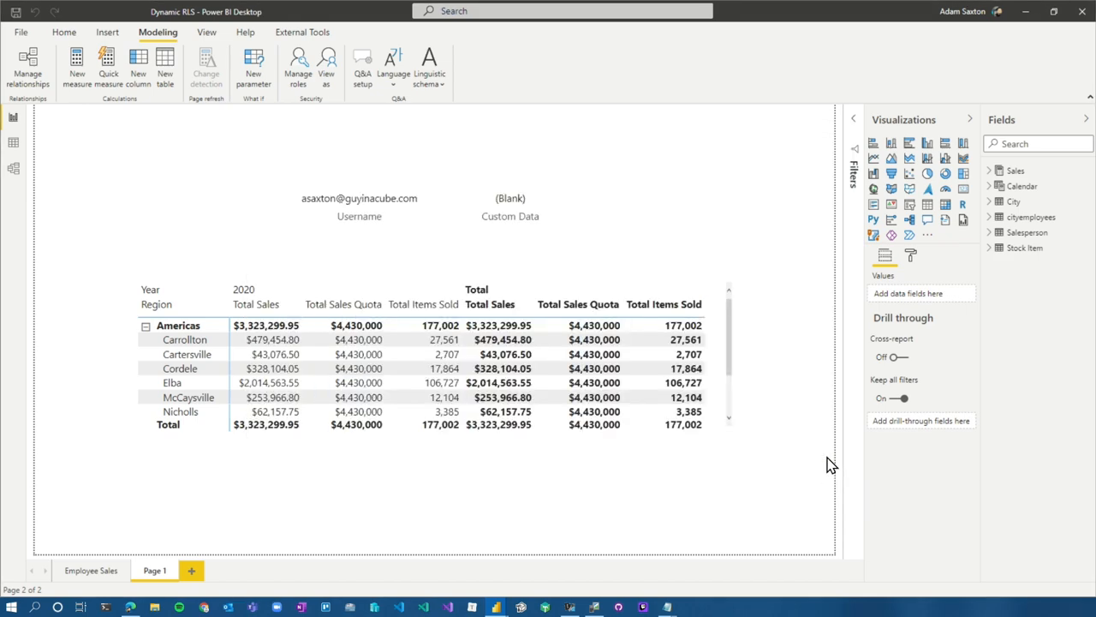
click(568, 608)
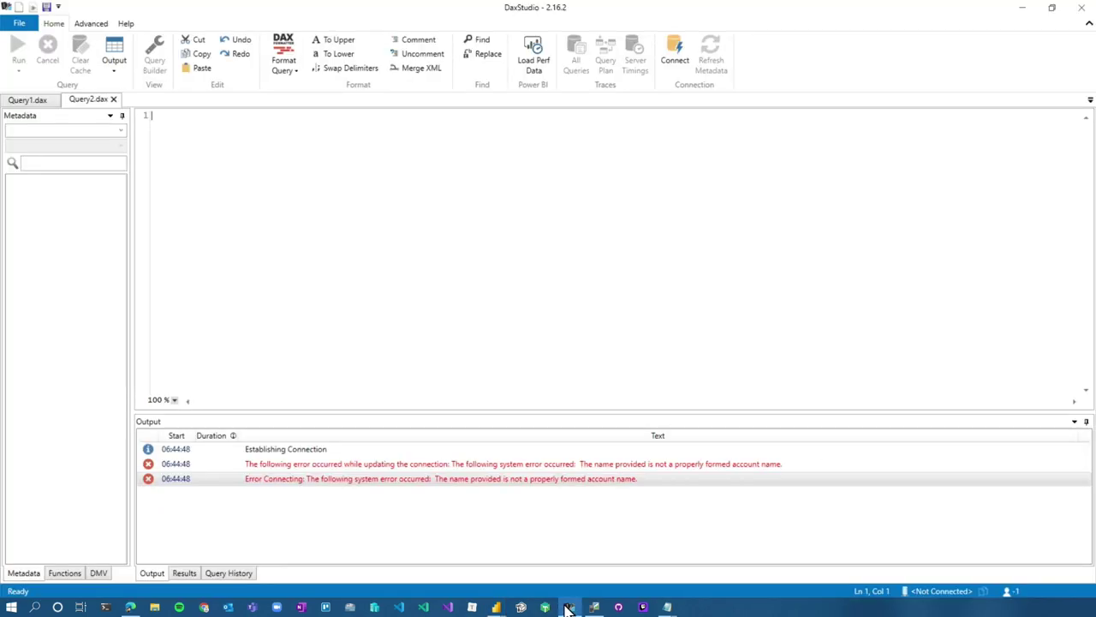
click(675, 51)
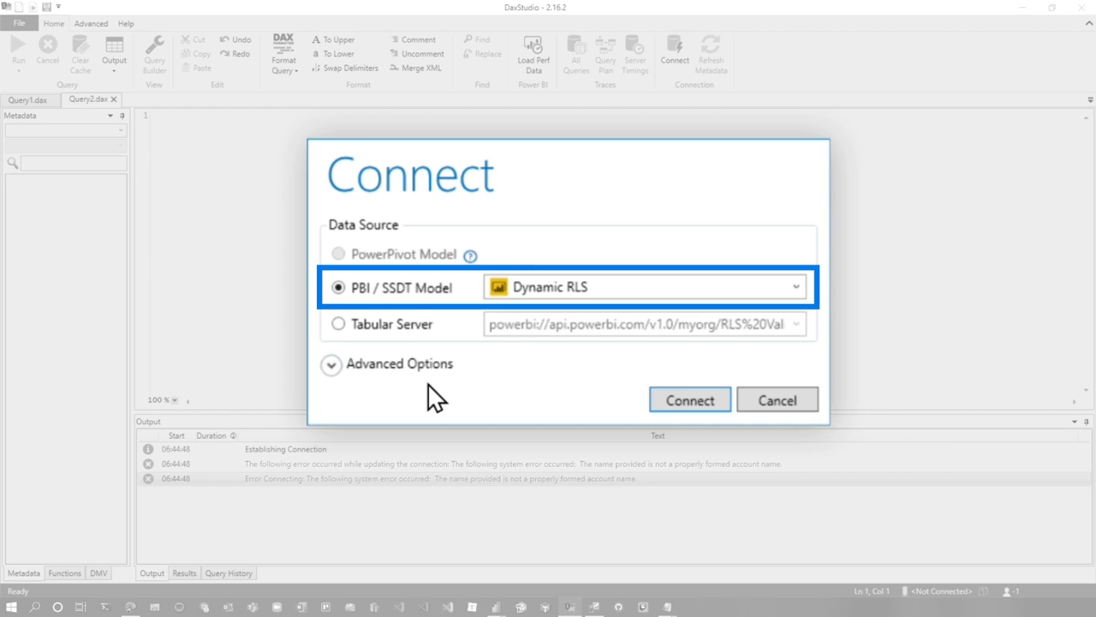
click(331, 364)
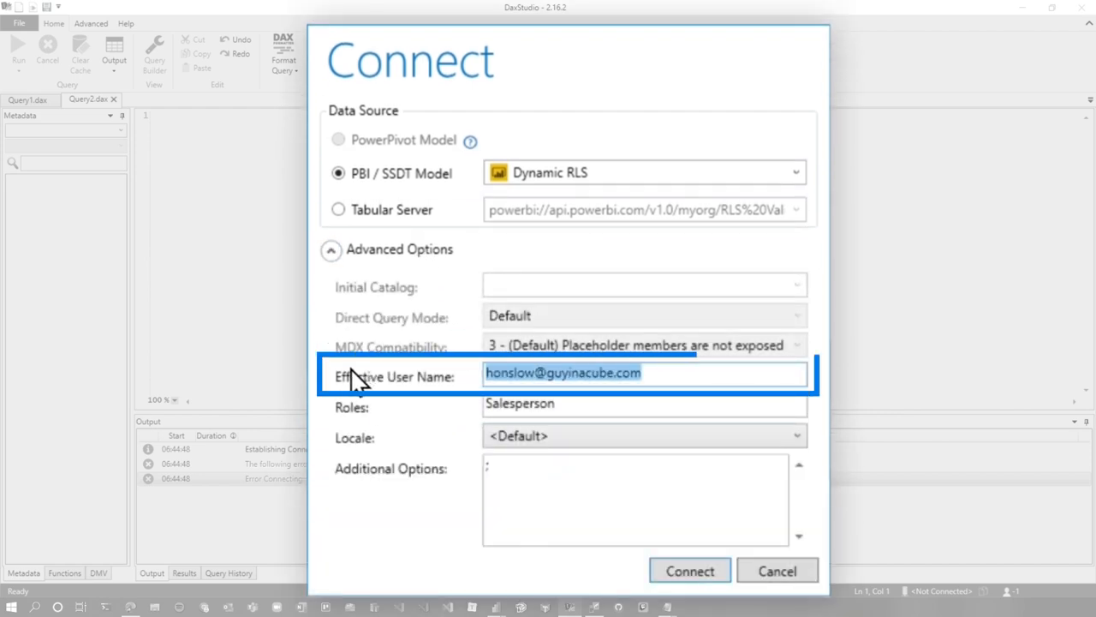
key(Delete)
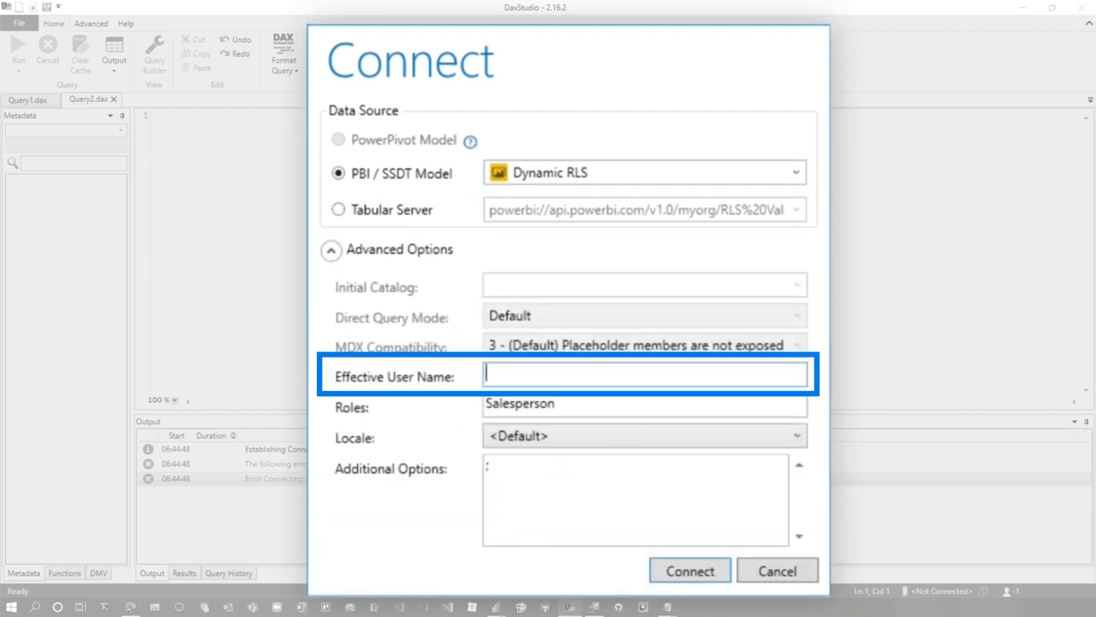
click(642, 403)
text(Custom)
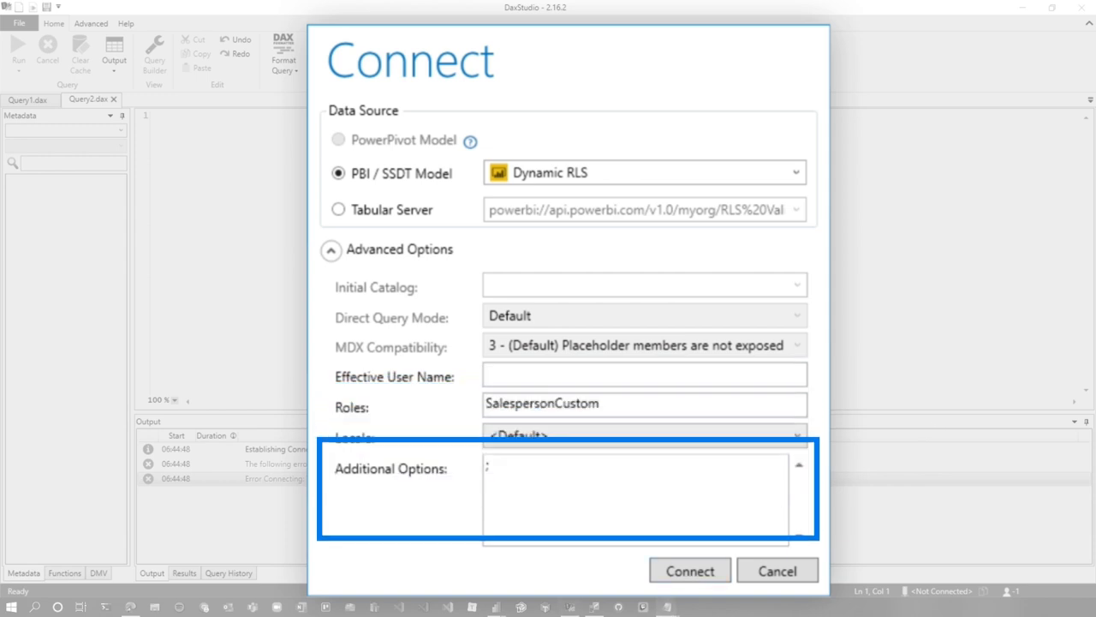
click(524, 493)
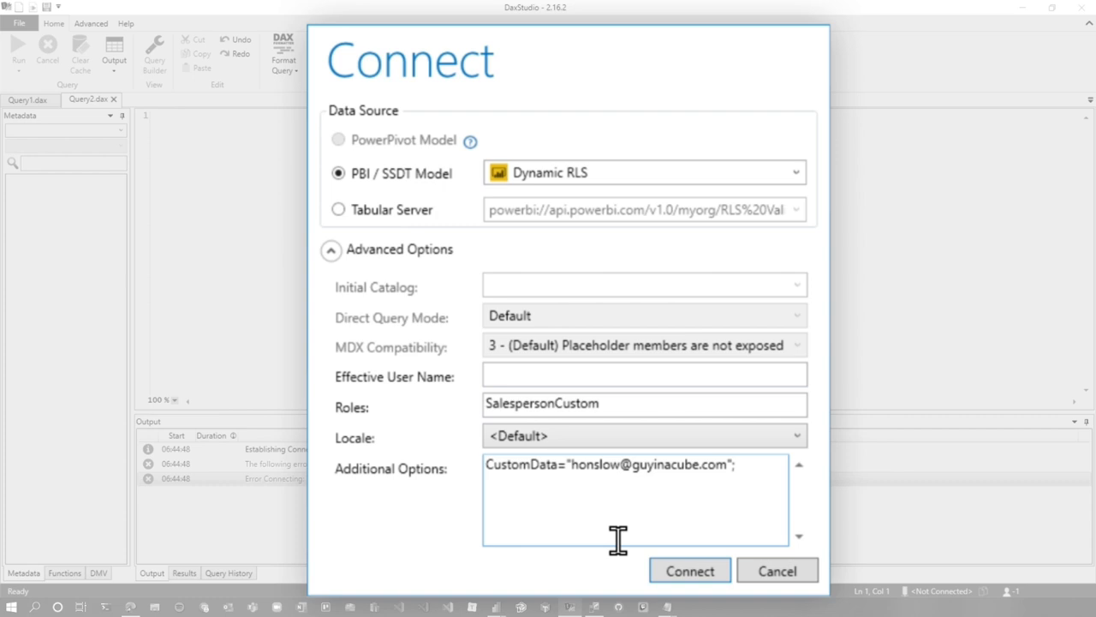
click(691, 571)
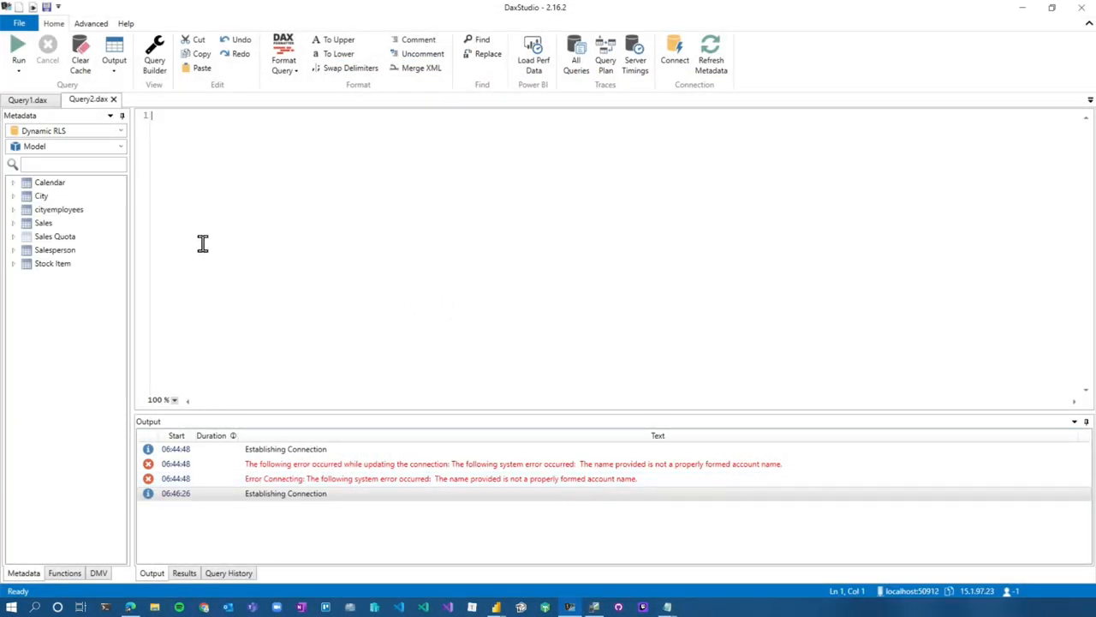
click(34, 101)
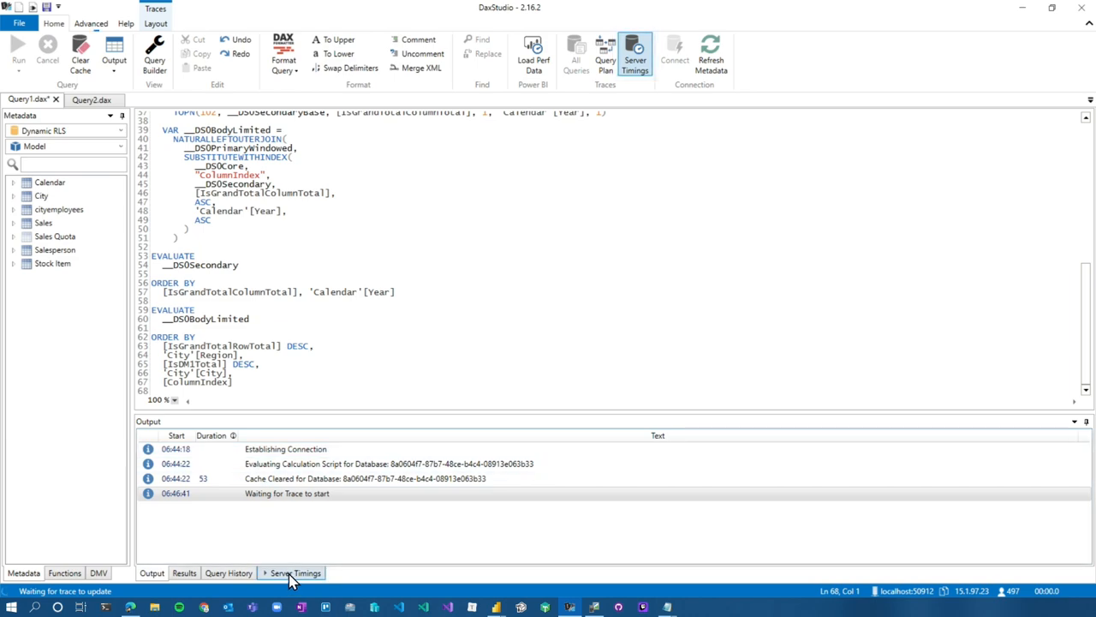
Step: Run the report query on both connections: 11 ms with five SE scans unrestricted, 29 ms with 18 SE queries under the custom role
click(291, 573)
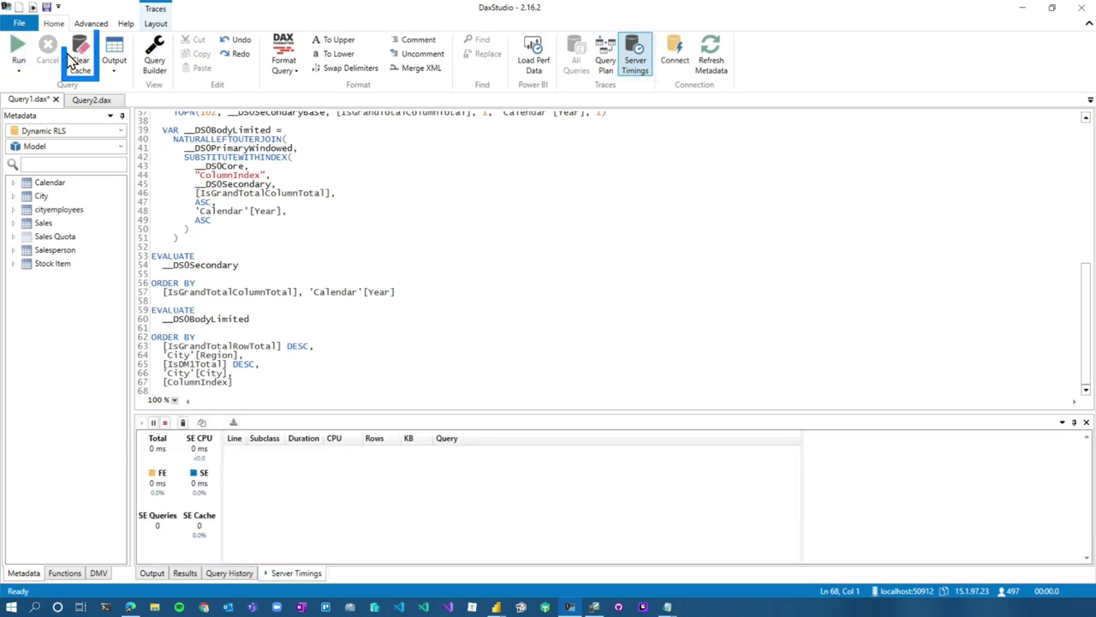
click(17, 47)
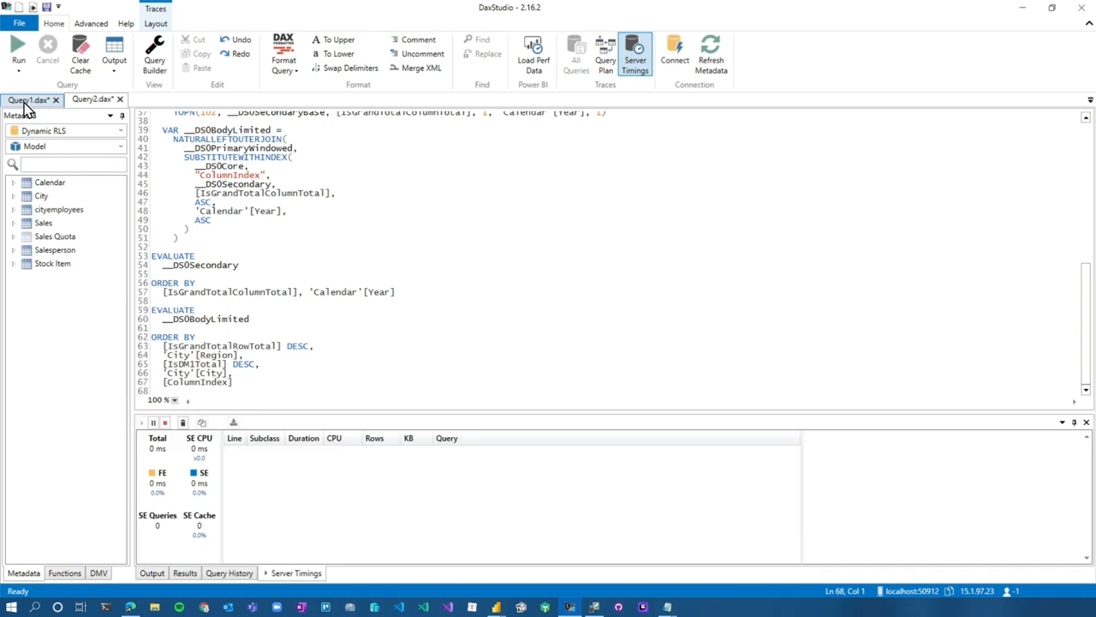
click(28, 100)
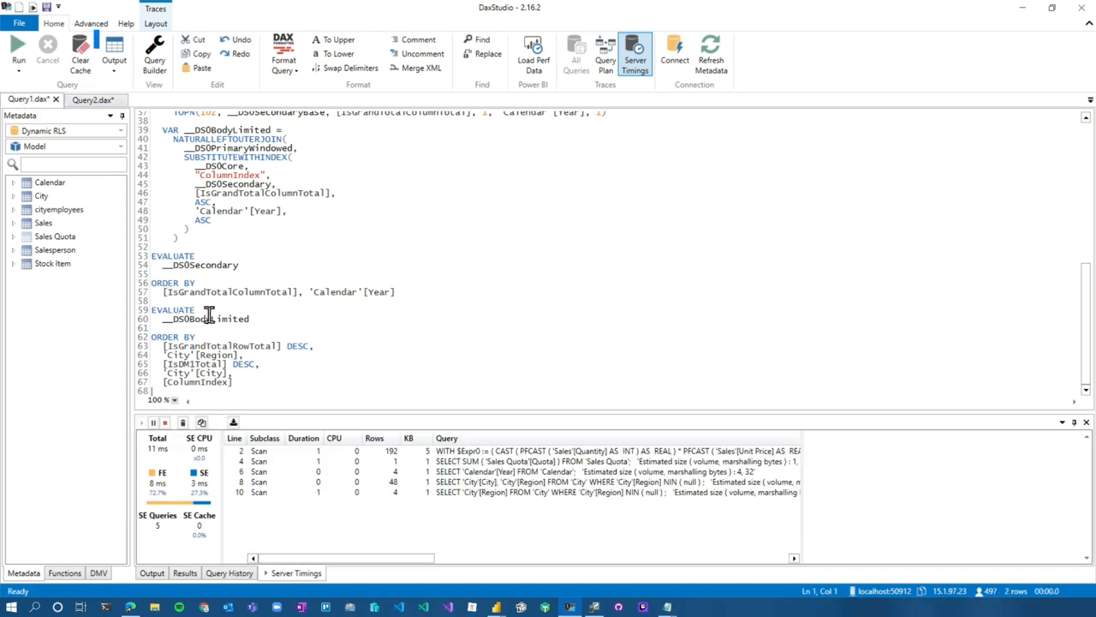
click(93, 100)
click(19, 47)
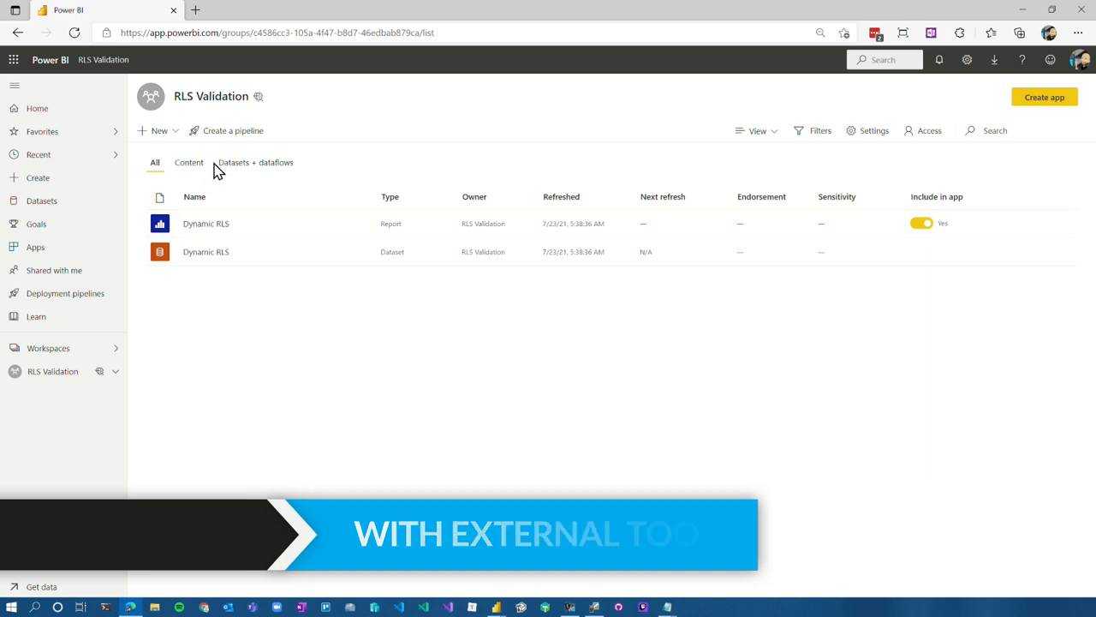
click(360, 251)
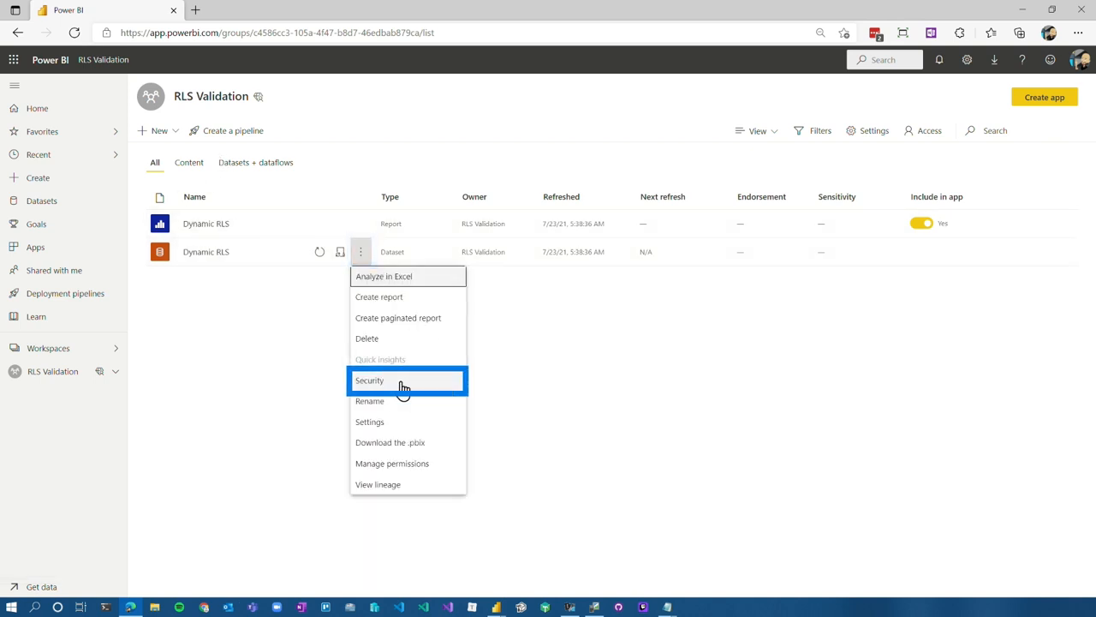
click(400, 380)
click(206, 146)
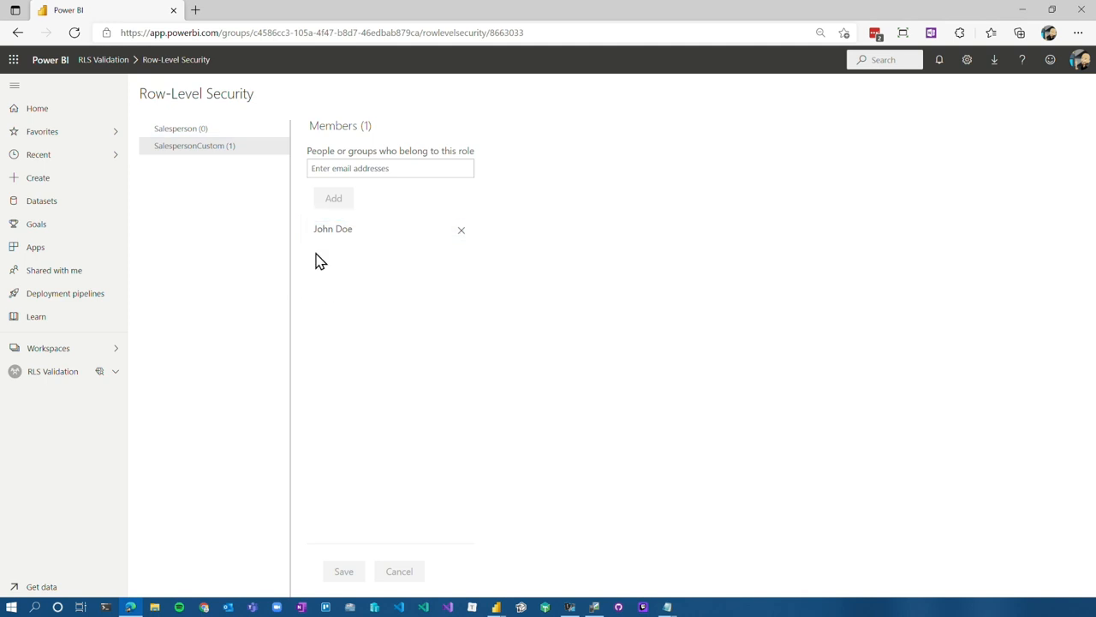
click(39, 377)
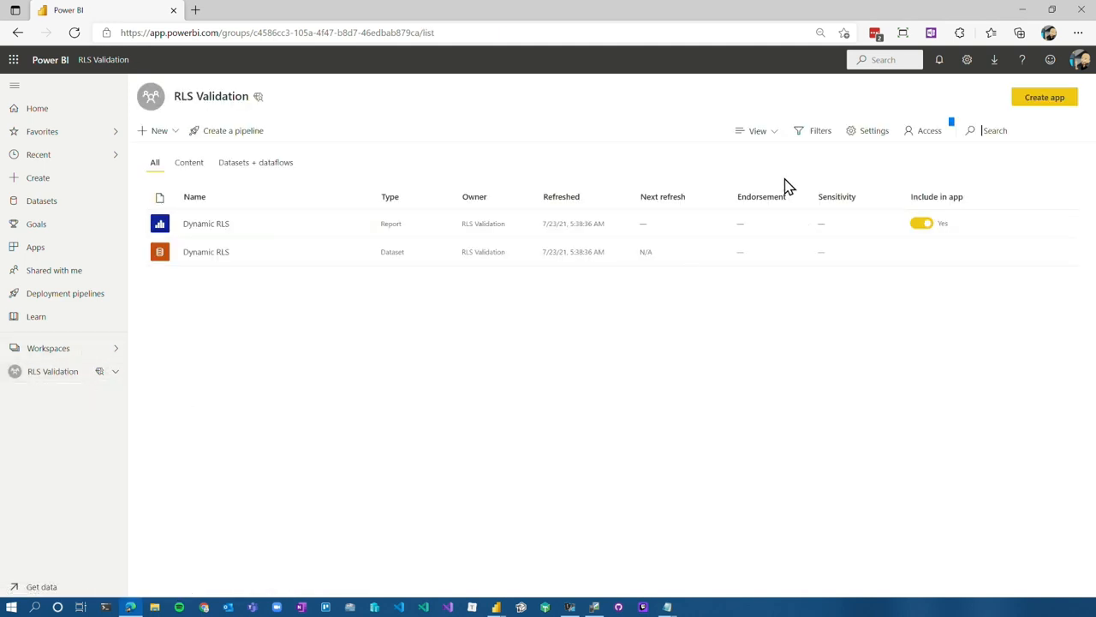
click(923, 131)
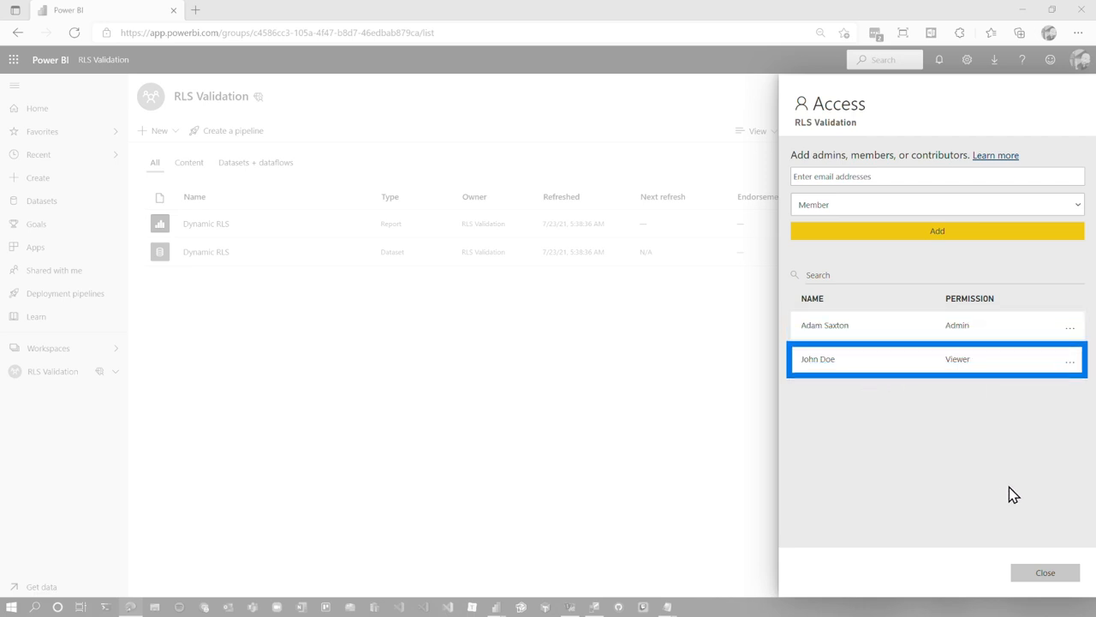
click(1045, 572)
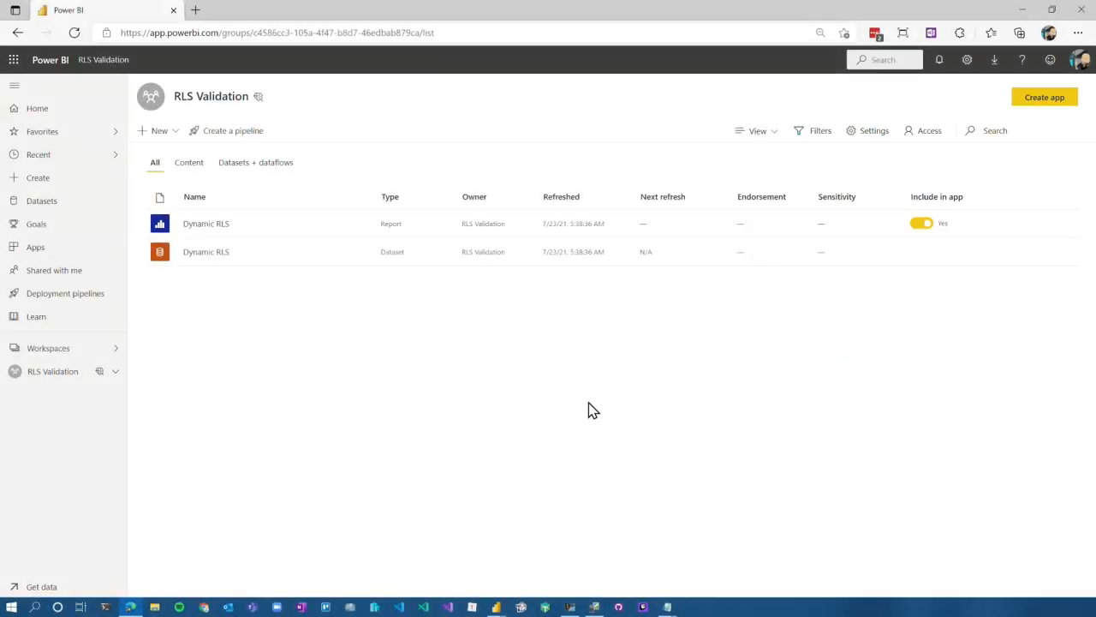
Step: Connect DAX Studio to the RLS Validation workspace's powerbi:// Premium endpoint, signing in as the admin account
click(570, 608)
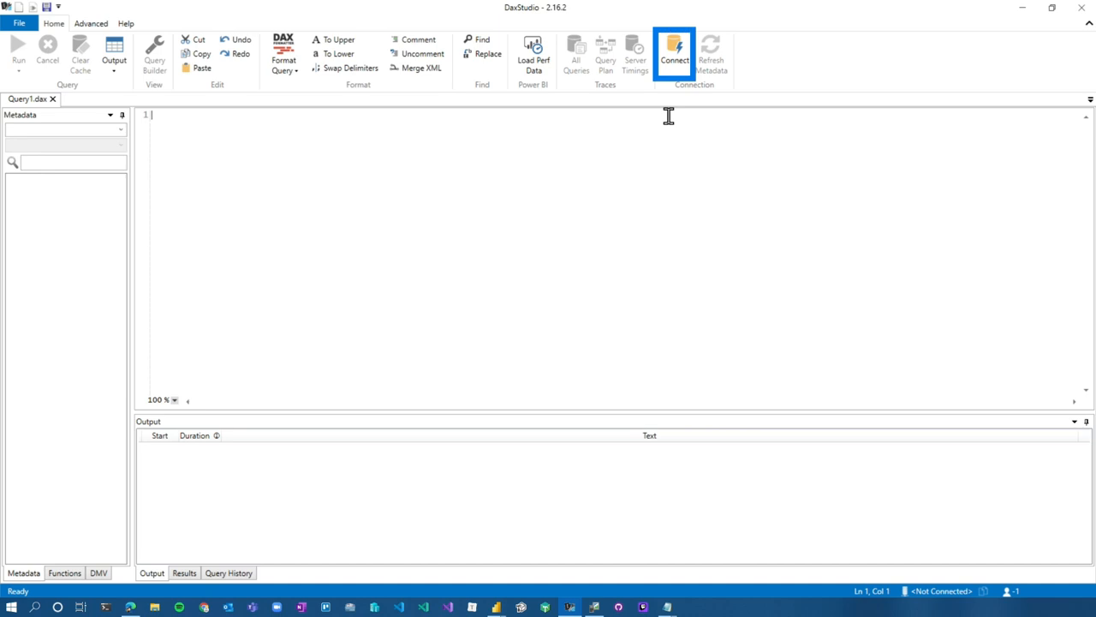
click(675, 51)
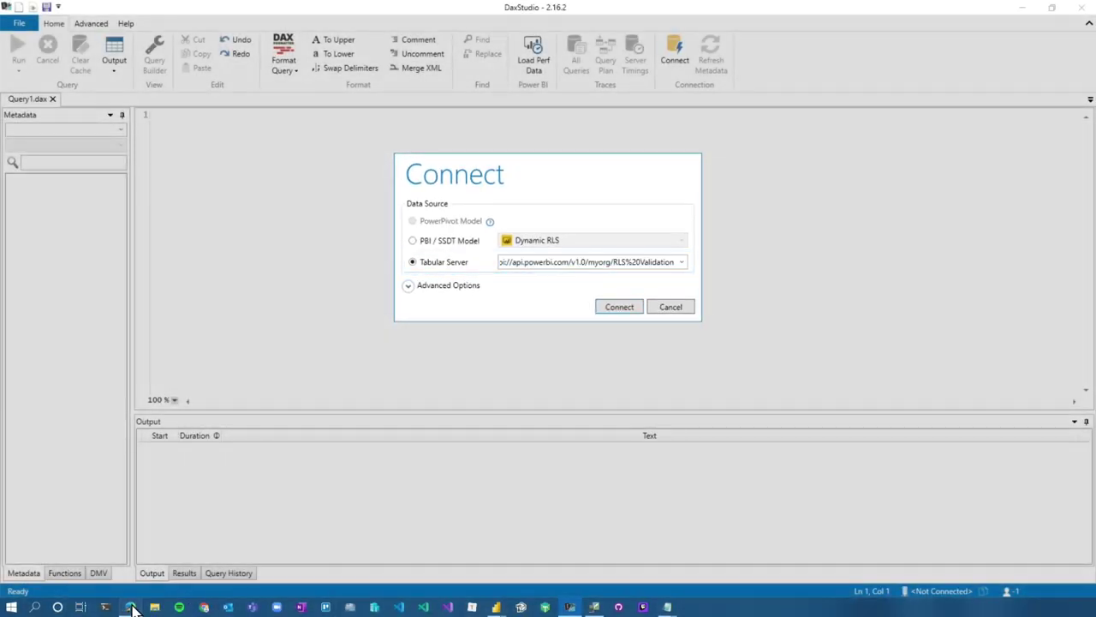
click(133, 607)
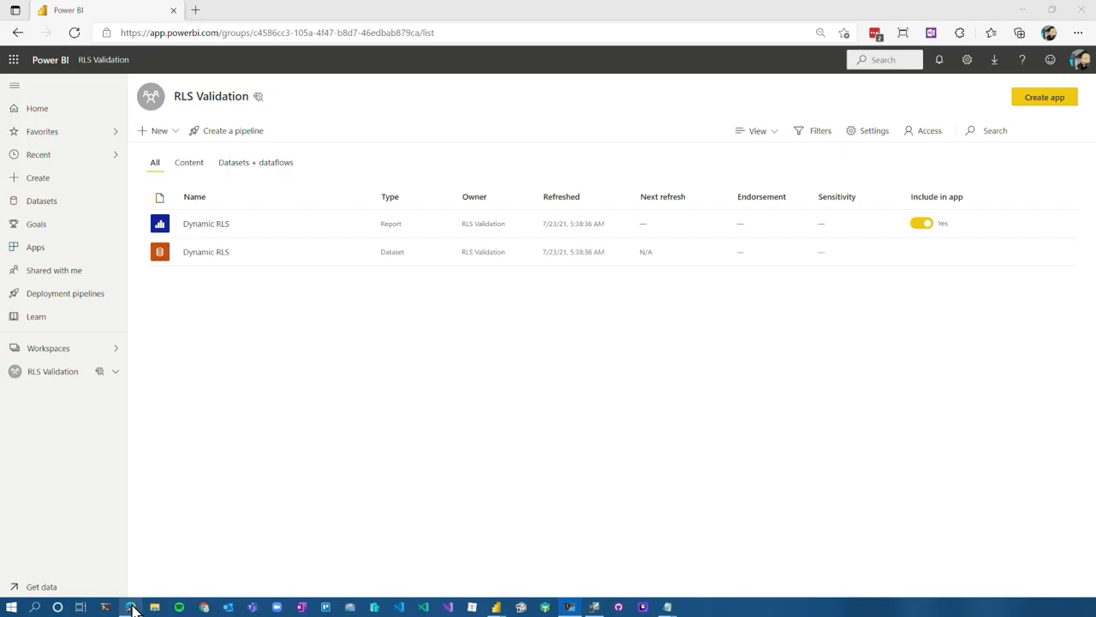
click(864, 131)
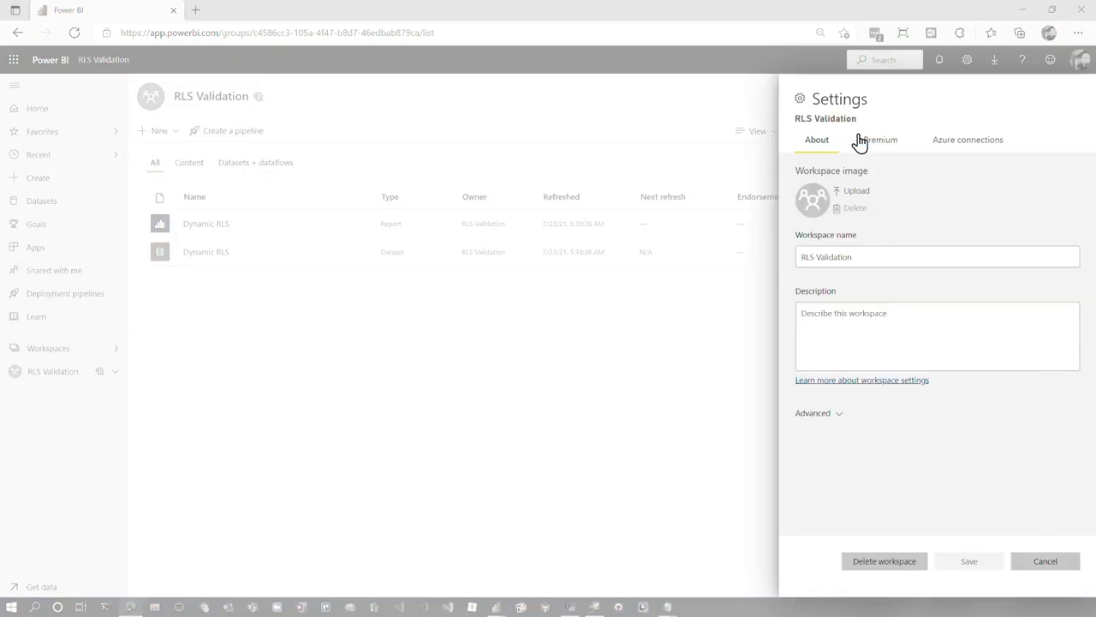
click(877, 144)
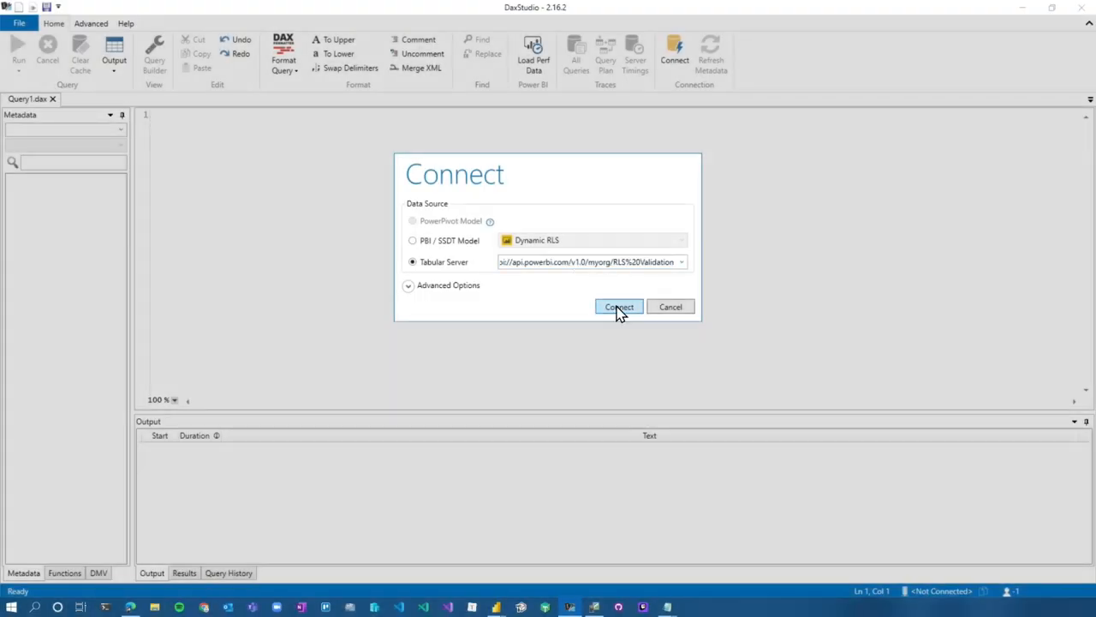
click(618, 309)
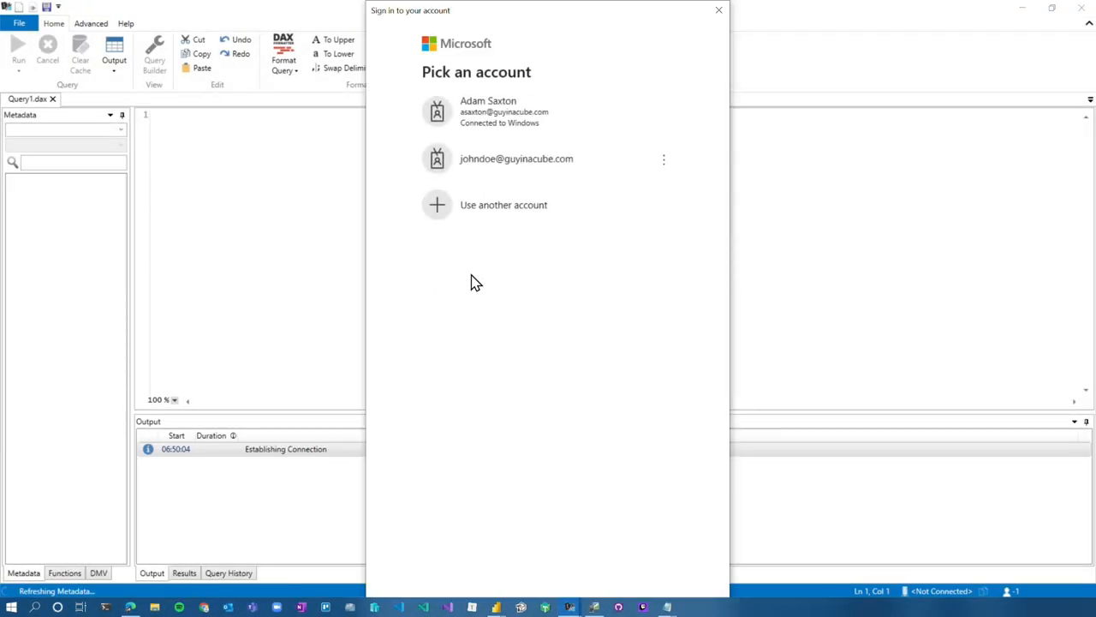
click(548, 111)
Step: Paste the report query and run it on a cleared cache: 16 ms, five storage-engine scans
key(ctrl+v)
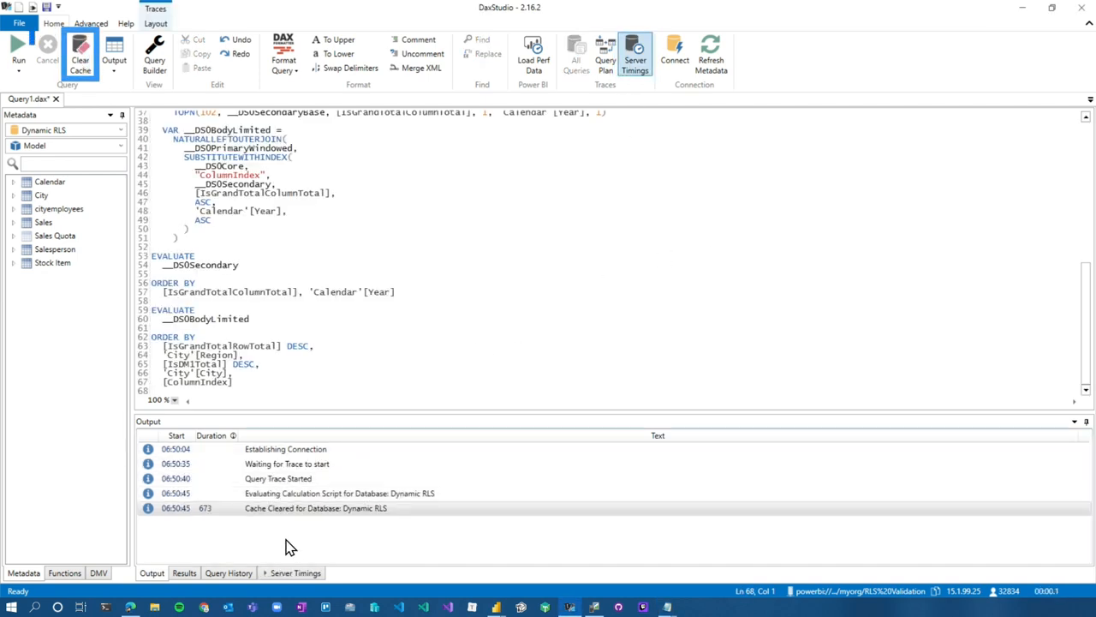
click(19, 53)
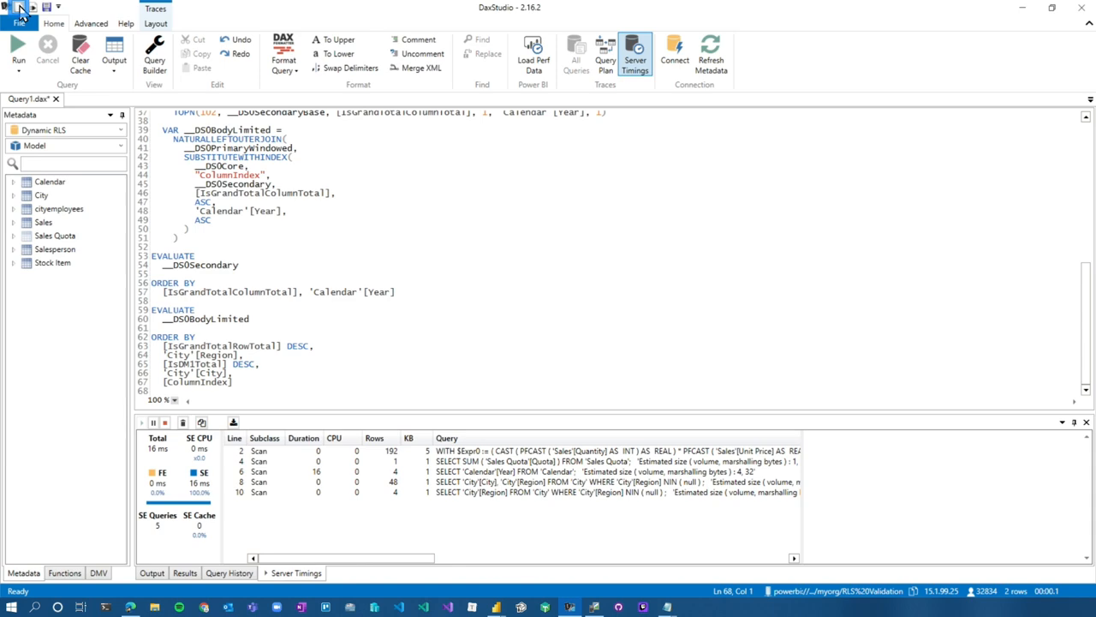
click(19, 7)
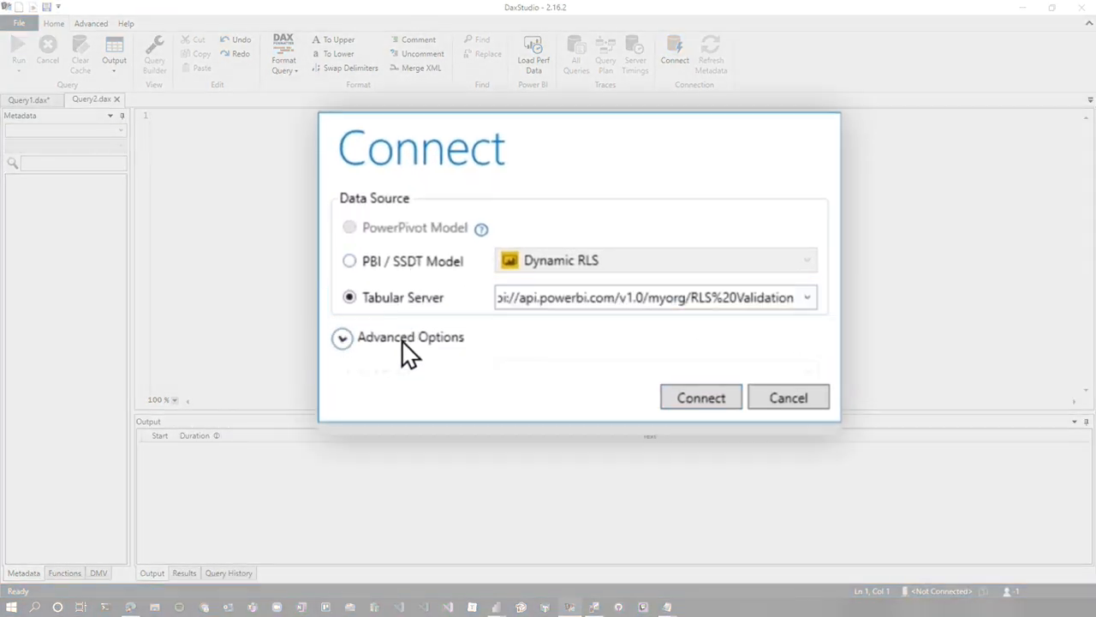
Step: Connect the new query to the published Dynamic RLS catalog as SalespersonCustom with CustomData, then return to the workspace's dataset options
click(342, 341)
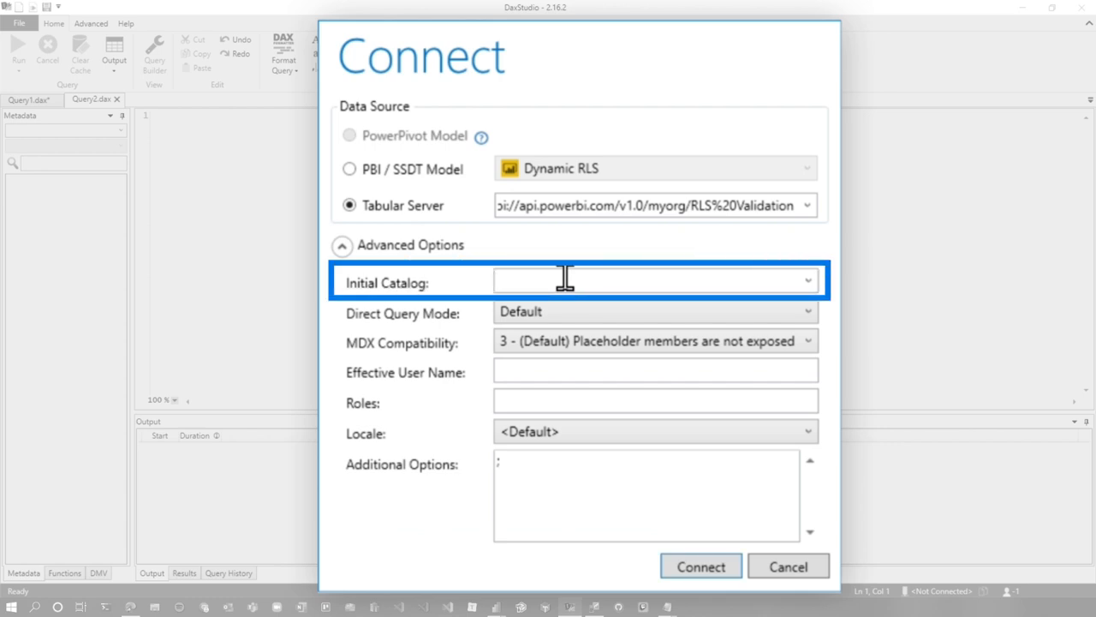
text(Dynamic RLS)
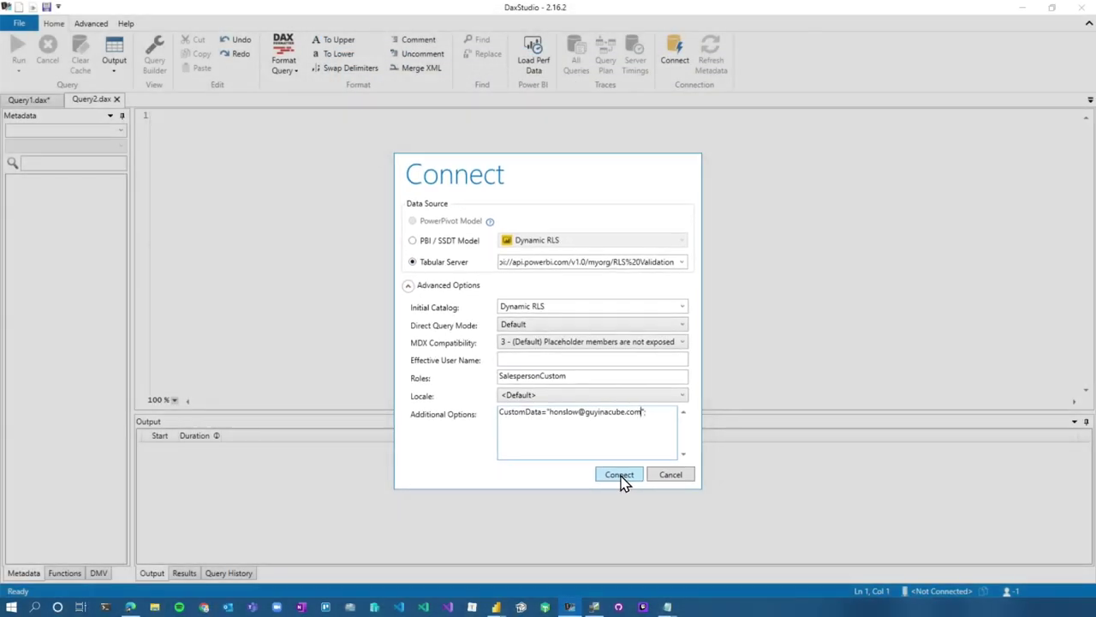
click(619, 475)
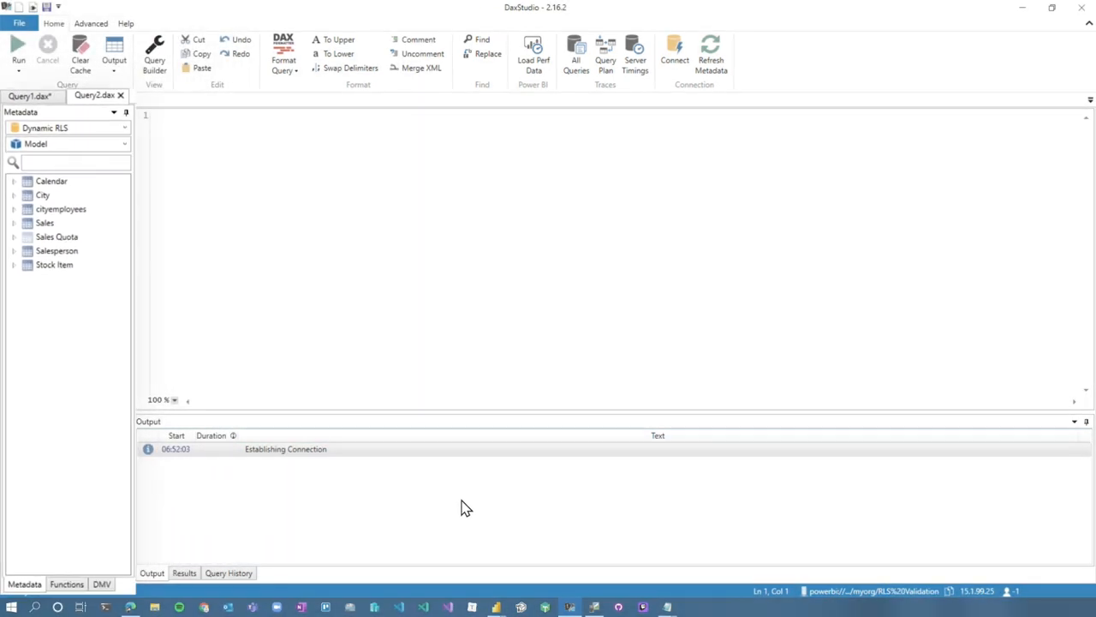
click(130, 607)
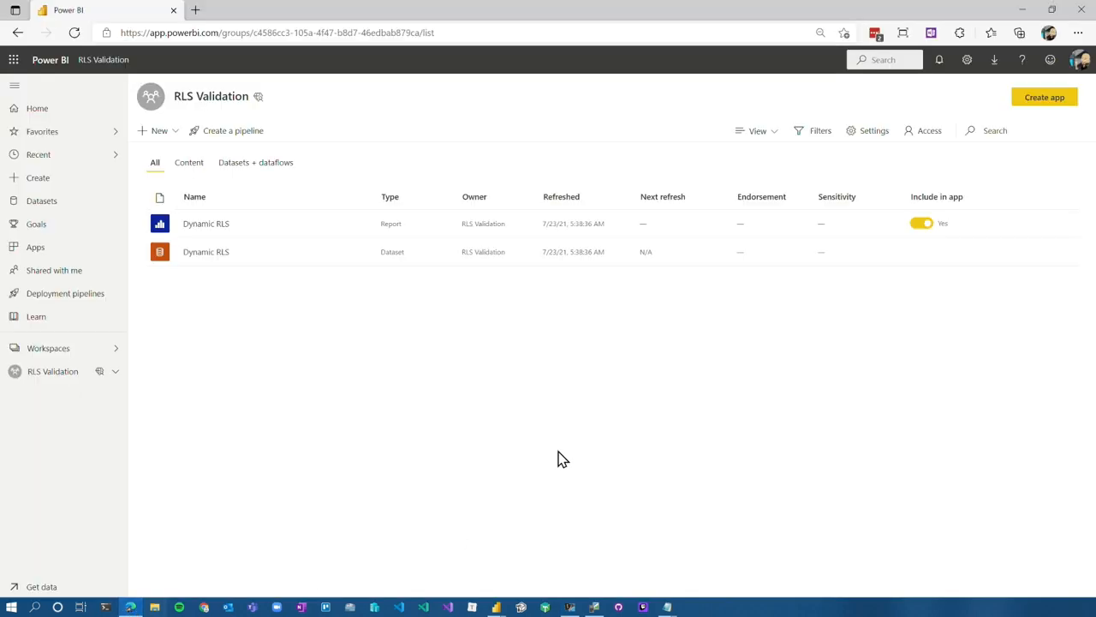
click(360, 251)
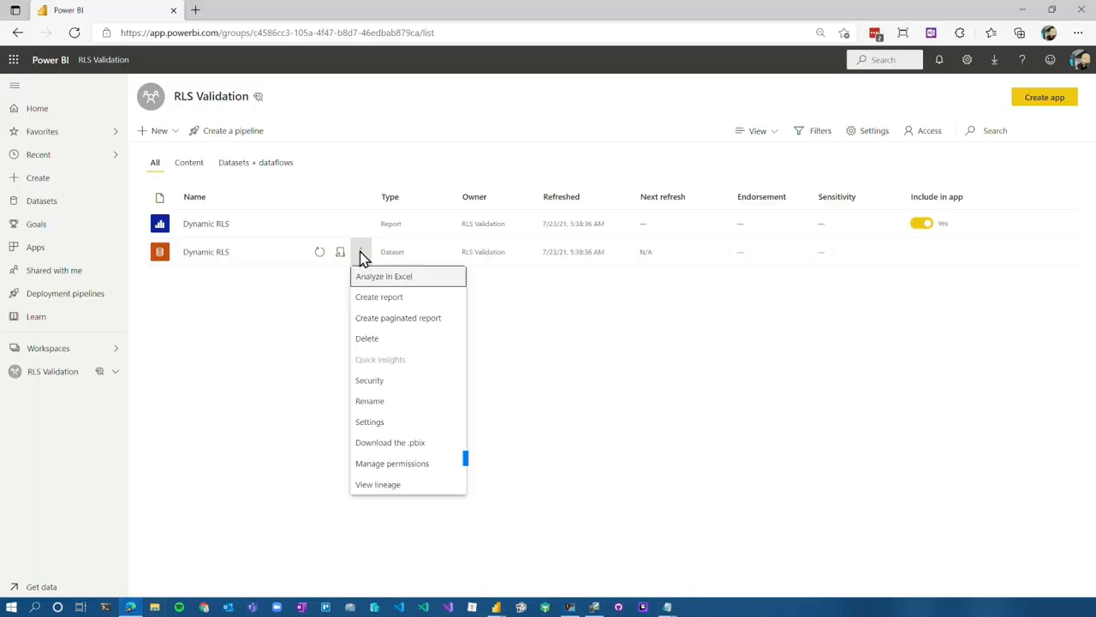
Step: Open Manage permissions for the Dynamic RLS dataset from its more-options menu
click(392, 463)
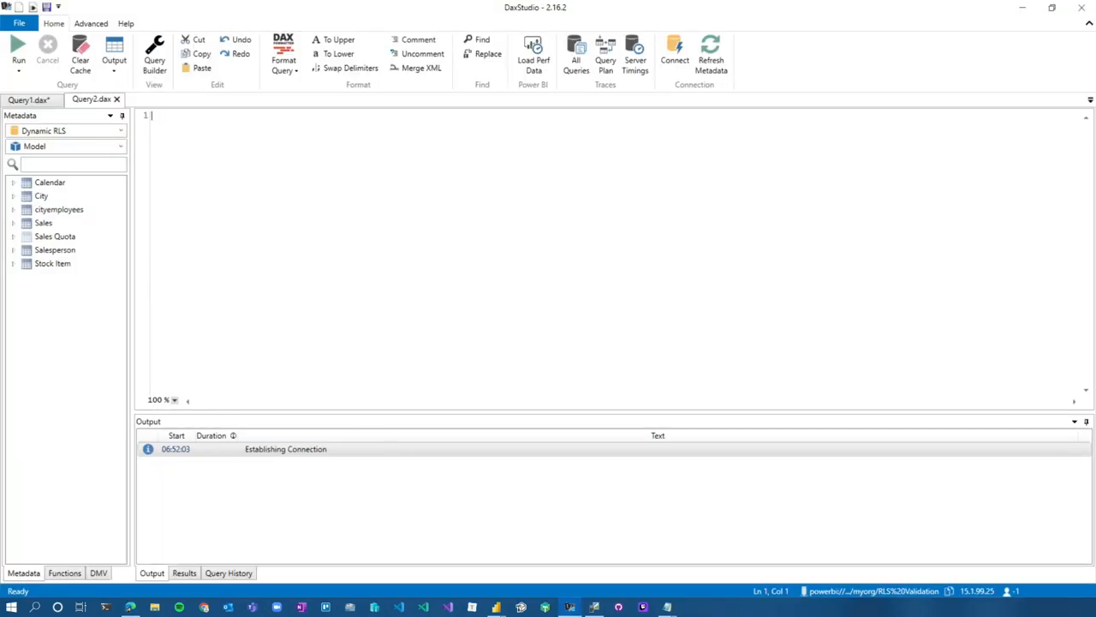
Step: Paste the report query into Query2 with Server Timings enabled and the timings pane shown
click(635, 56)
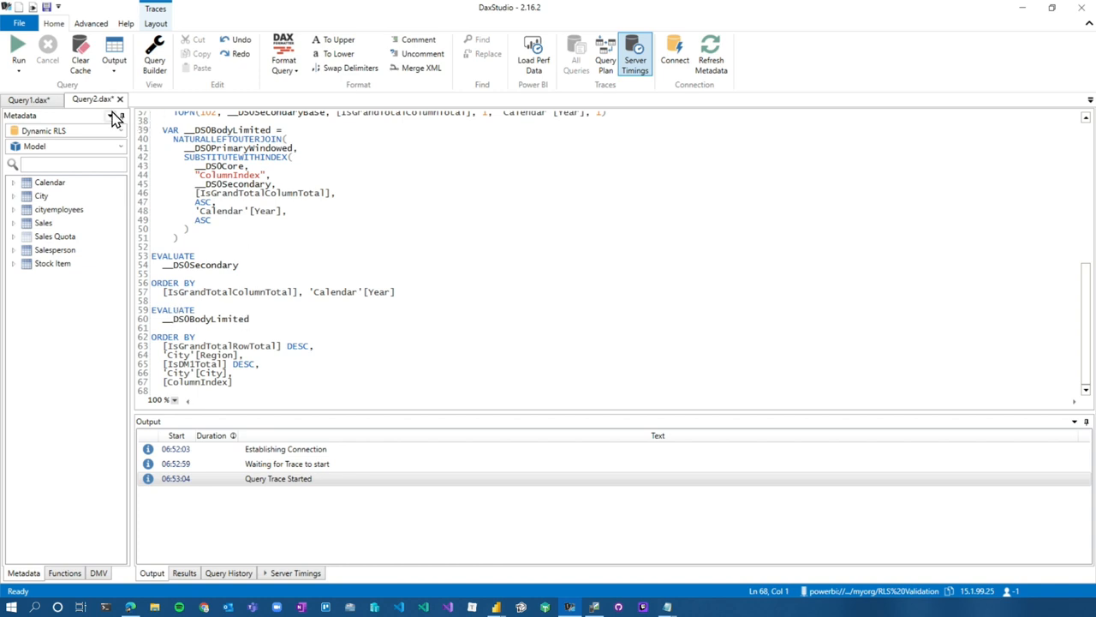
click(29, 100)
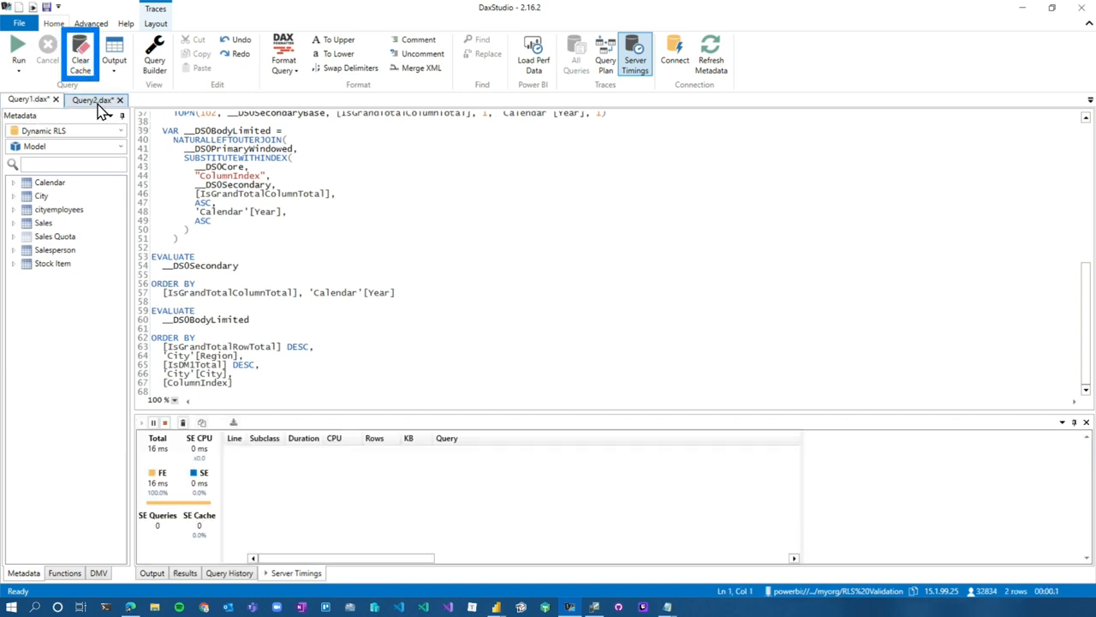
click(94, 100)
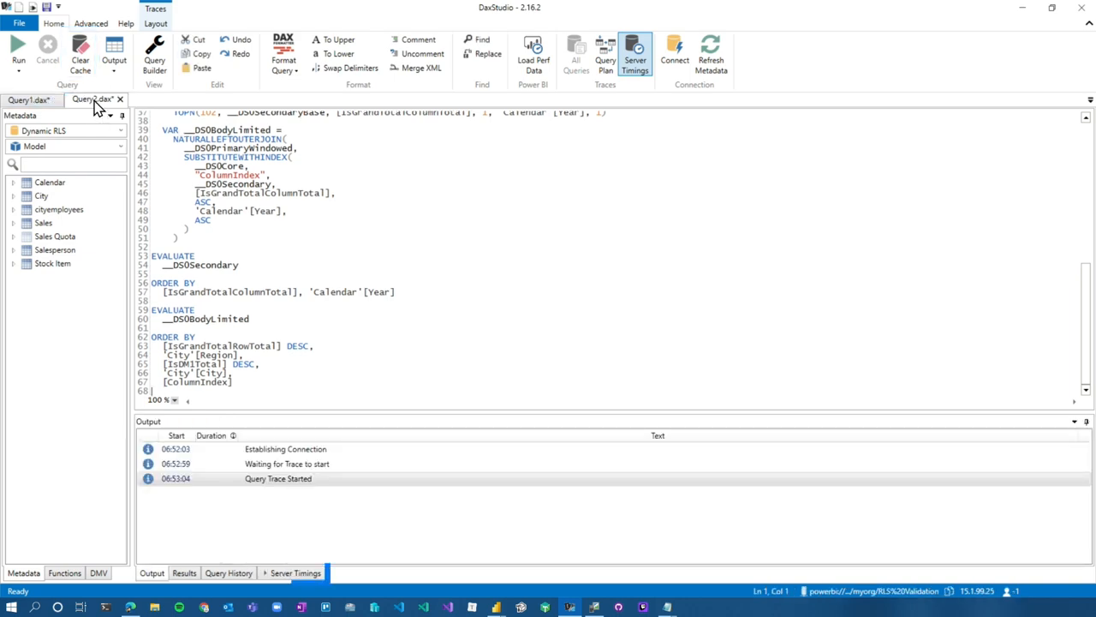
click(293, 573)
Step: Run the query under SalespersonCustom and review its 31 ms server timings with five SE scans
click(18, 51)
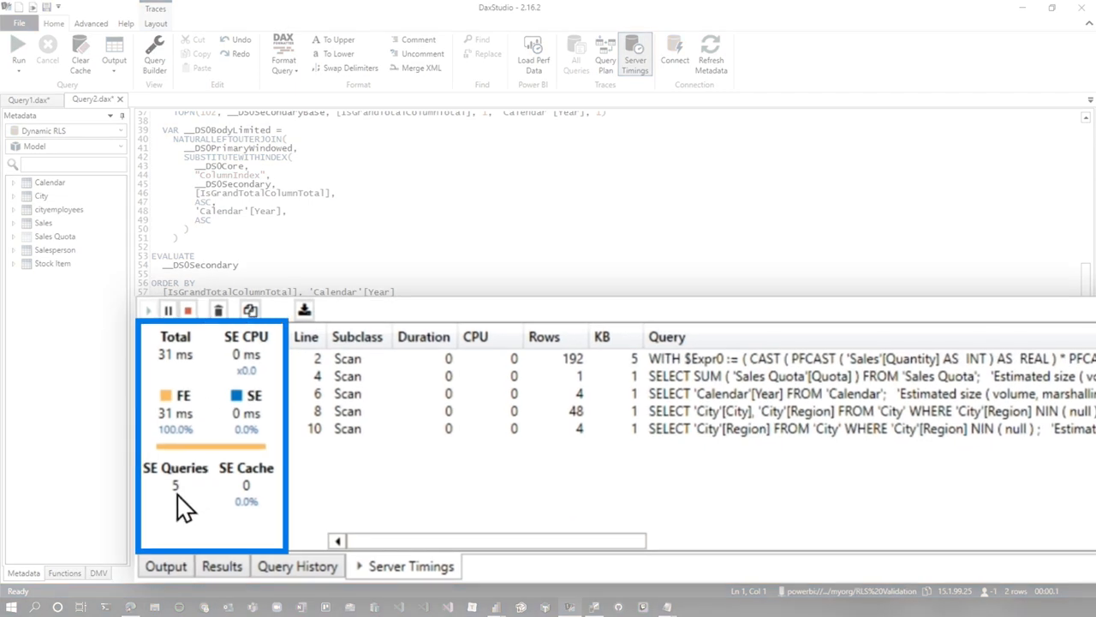
click(414, 281)
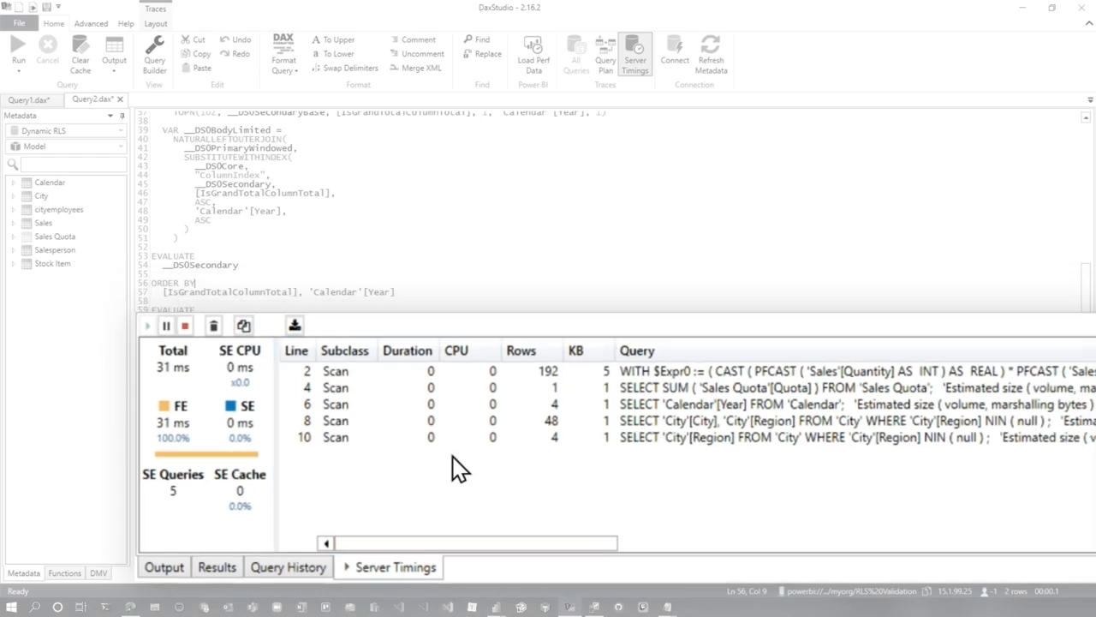
click(288, 274)
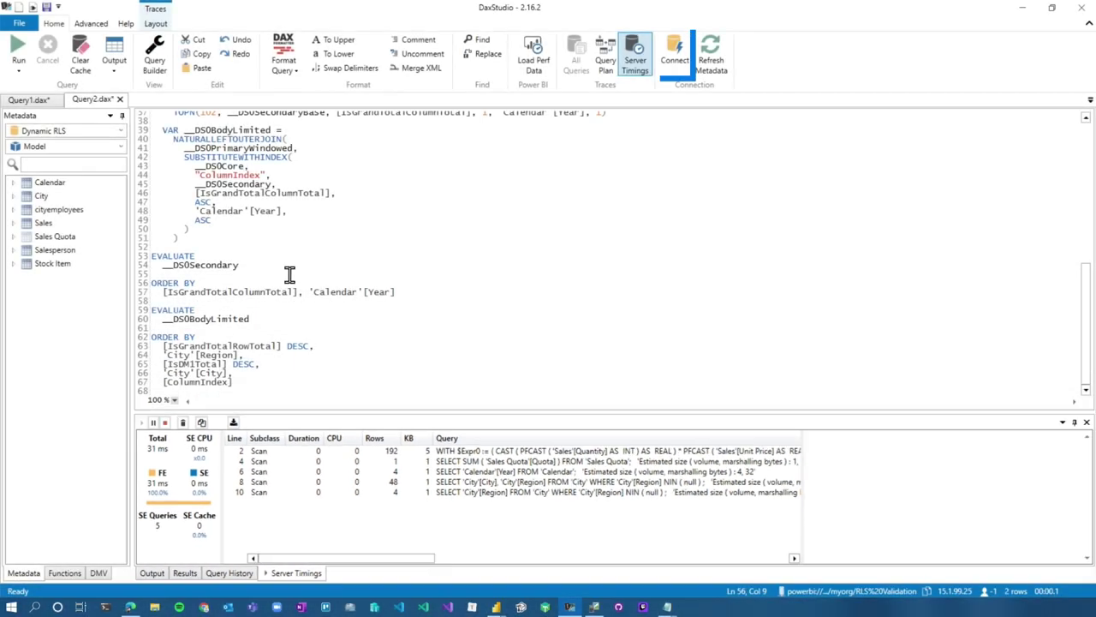
Step: Review the connection settings unchanged, then close Query2.dax without saving
click(674, 53)
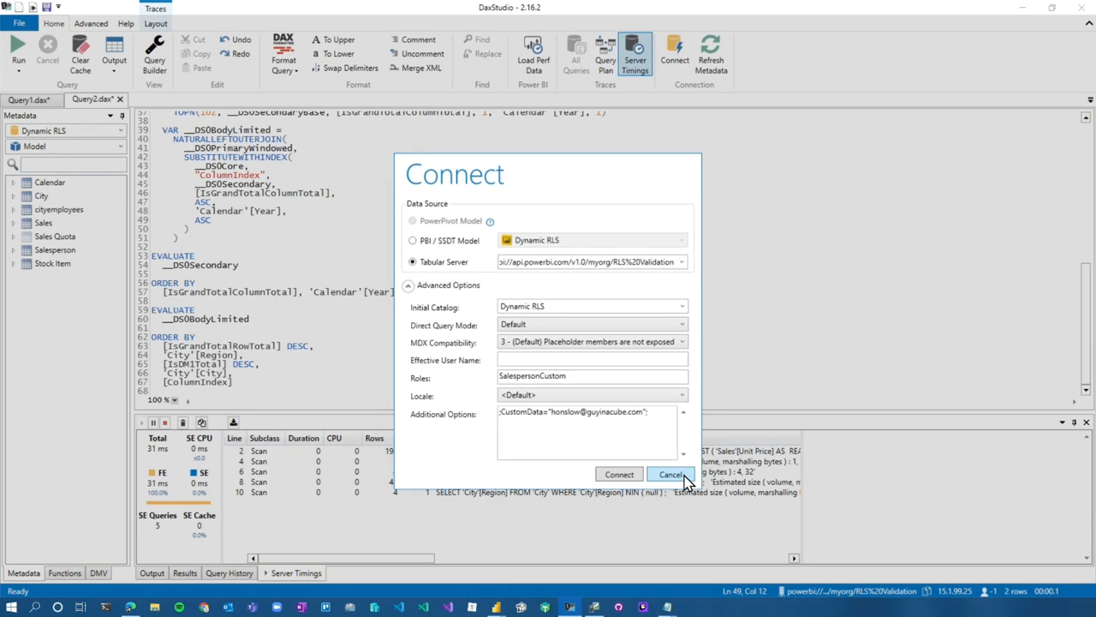
click(671, 475)
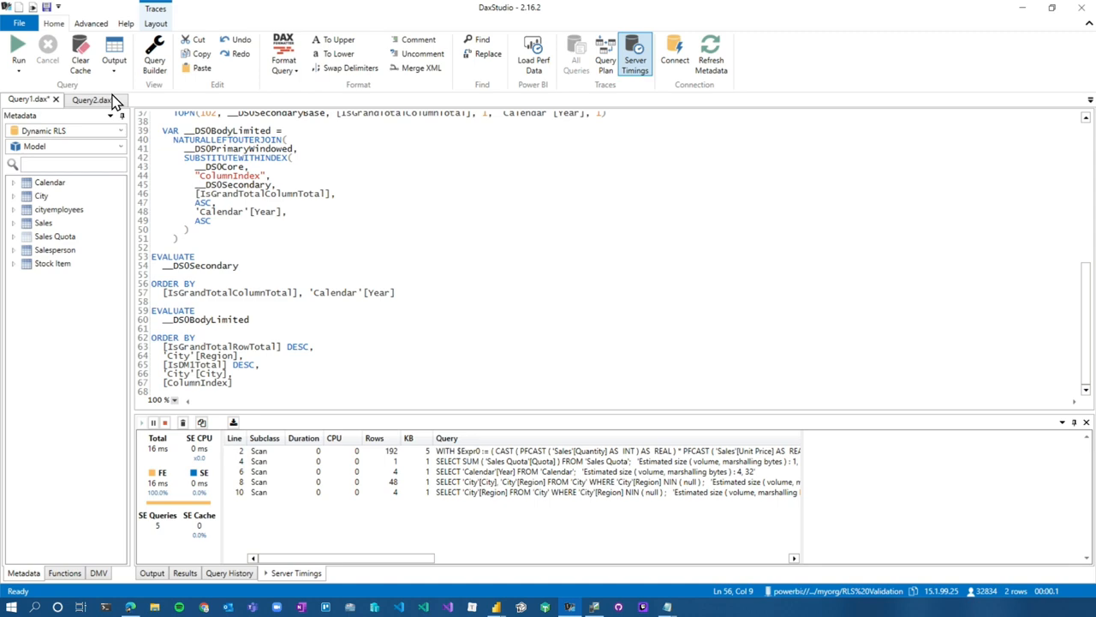
click(121, 100)
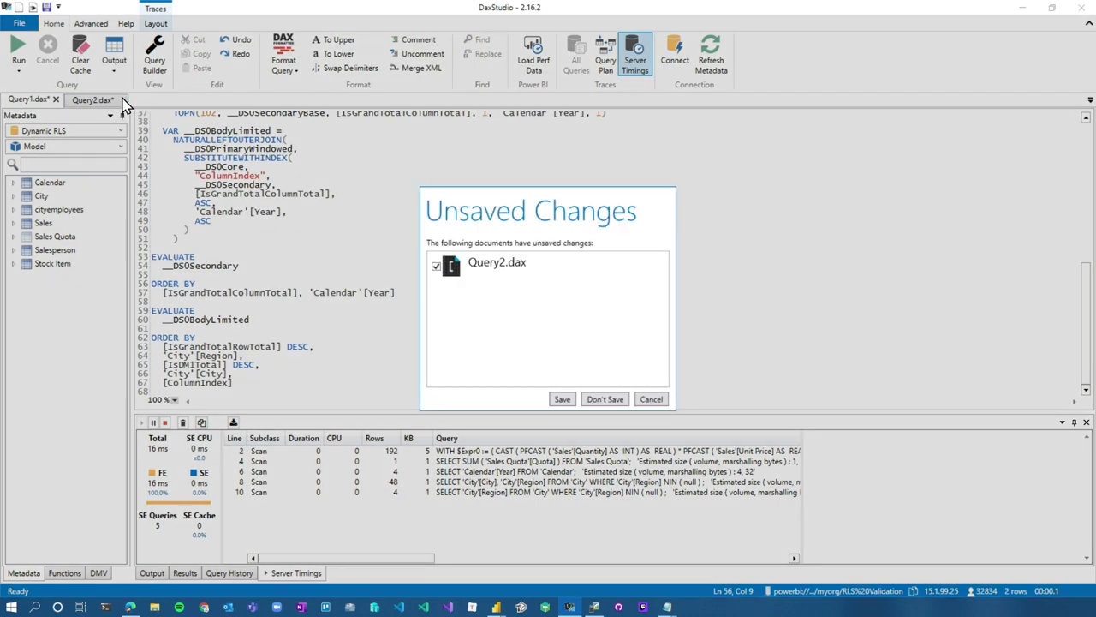
click(606, 399)
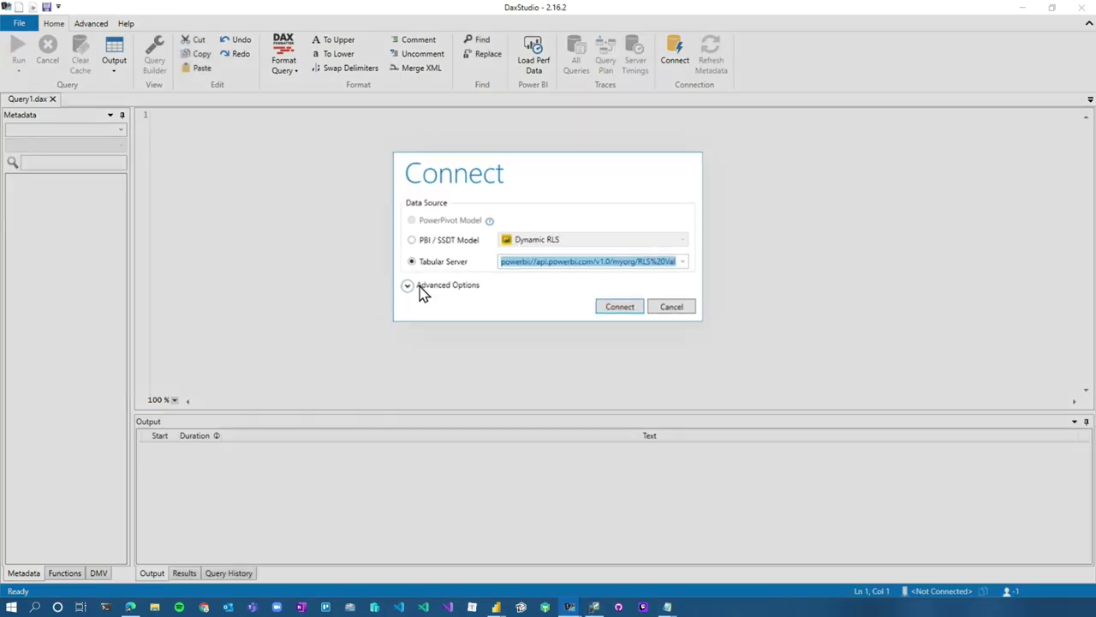
Step: Connect to the Dynamic RLS dataset as SalespersonCustom with CustomData, signing in with the second account
click(420, 289)
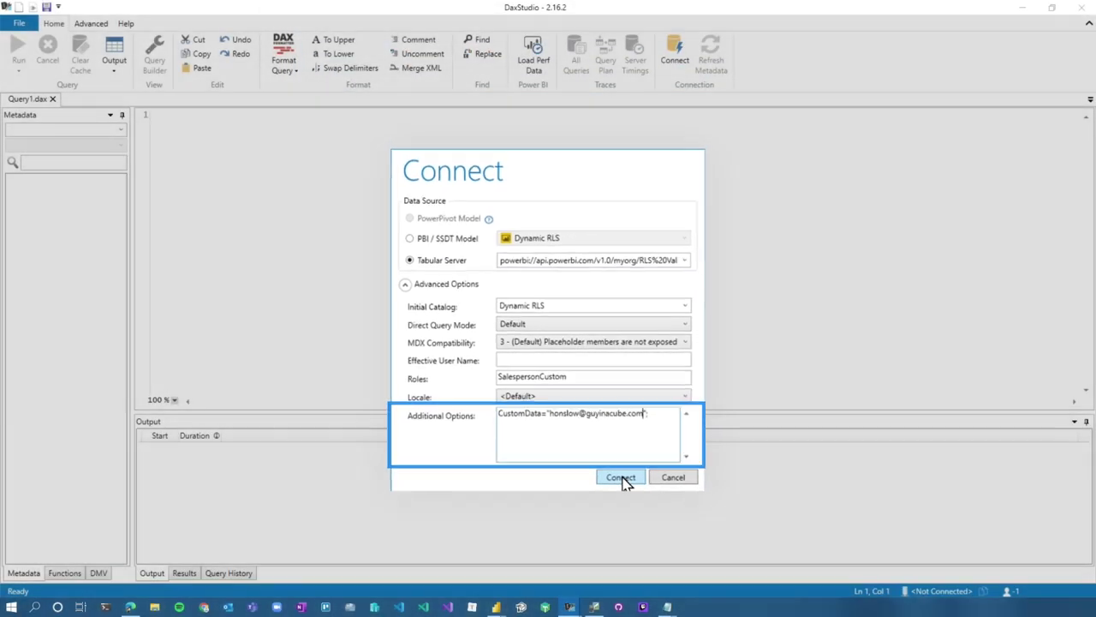
click(621, 477)
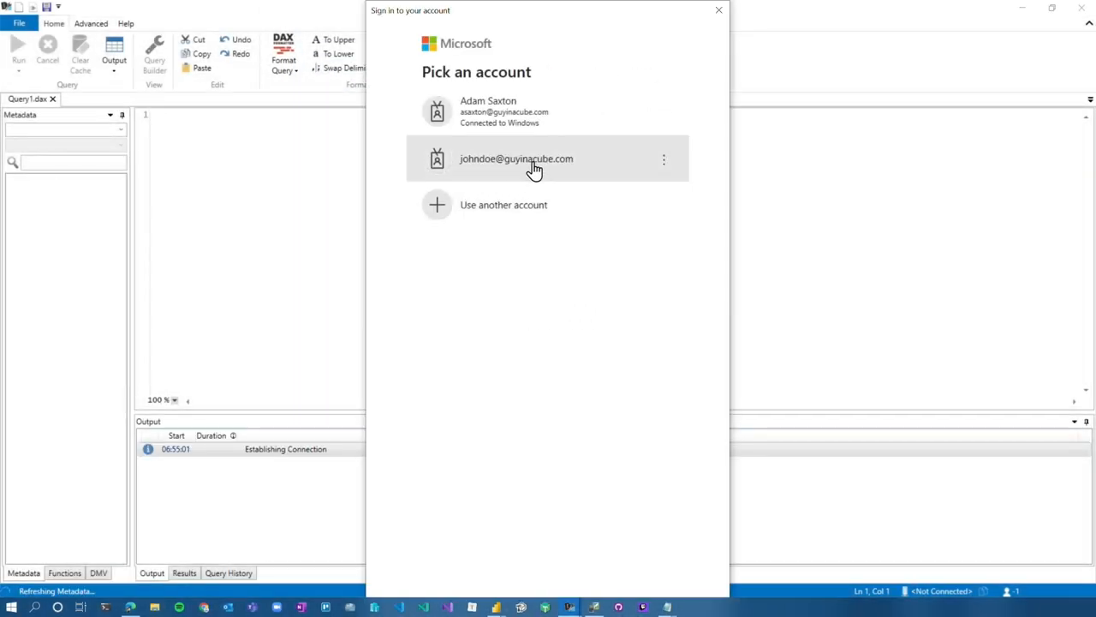
click(534, 159)
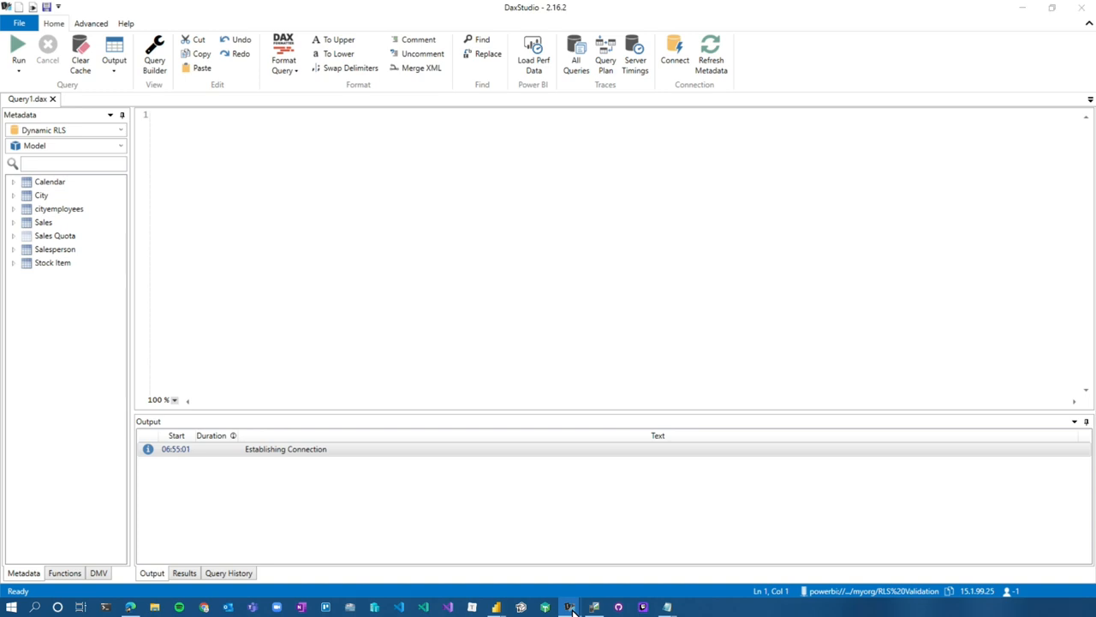
Step: Switch between DAX Studio windows and settle on the newly connected empty query
click(573, 608)
click(487, 562)
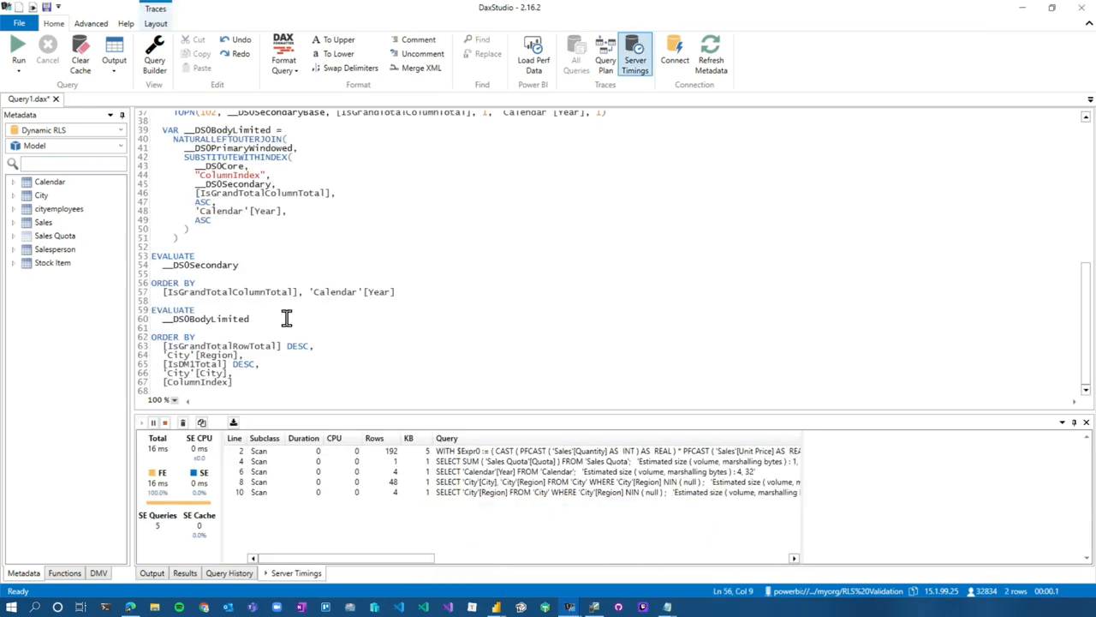
click(570, 608)
click(639, 540)
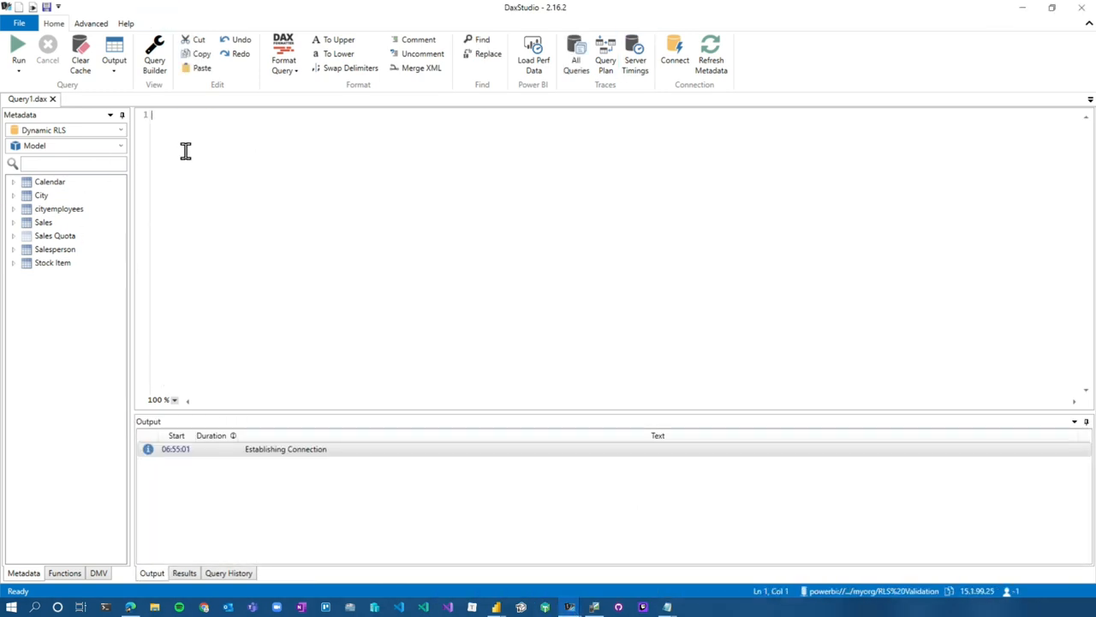
Step: Start the Server Timings trace on the new connection, which ends in a fatal internal error
click(639, 62)
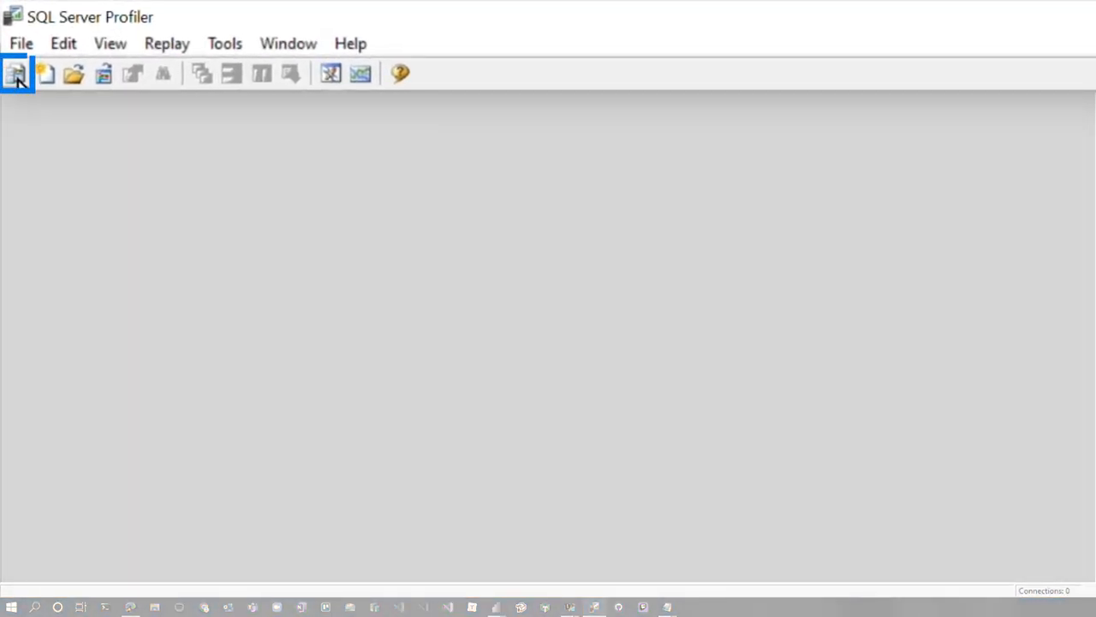
Step: Start a new Profiler trace connected to the powerbi:// XMLA endpoint of the RLS Validation workspace
click(19, 75)
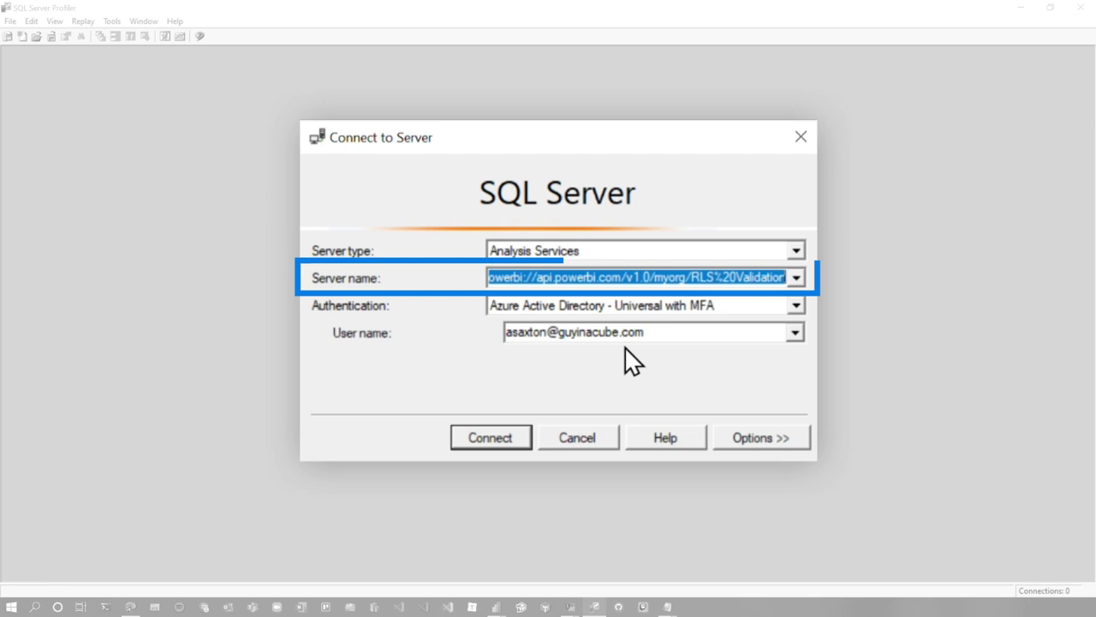
double_click(660, 334)
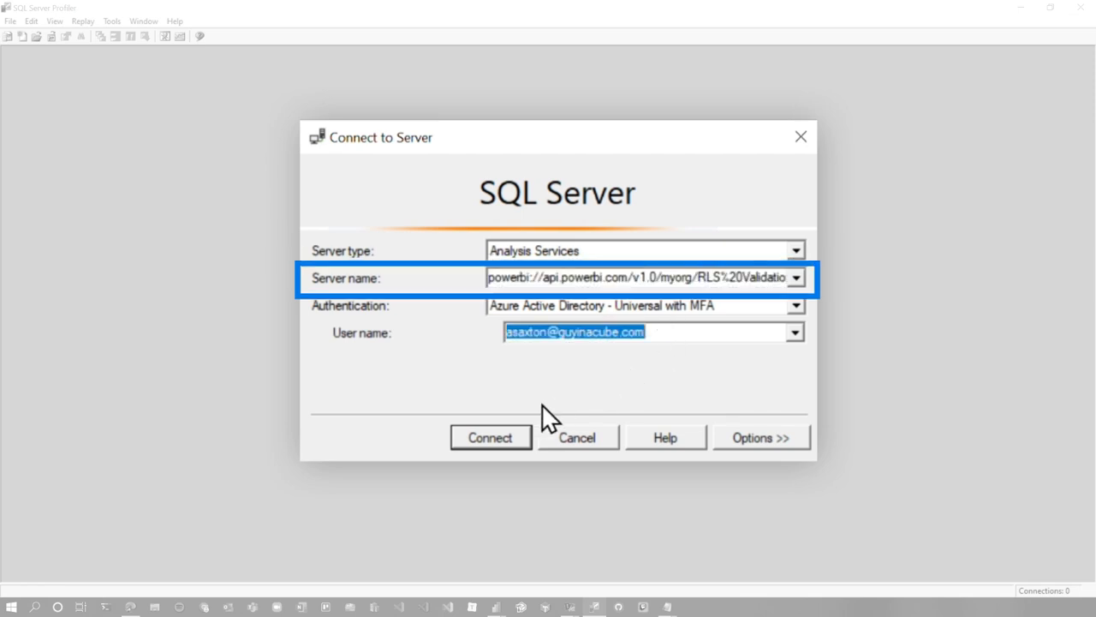
click(490, 438)
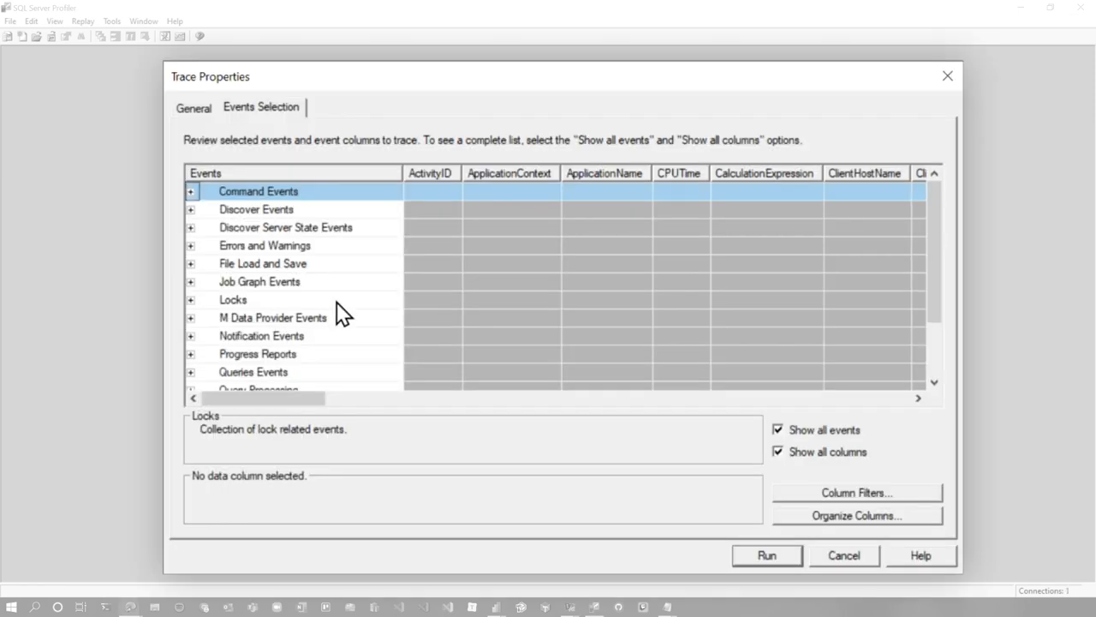
scroll(322, 334, down, 4)
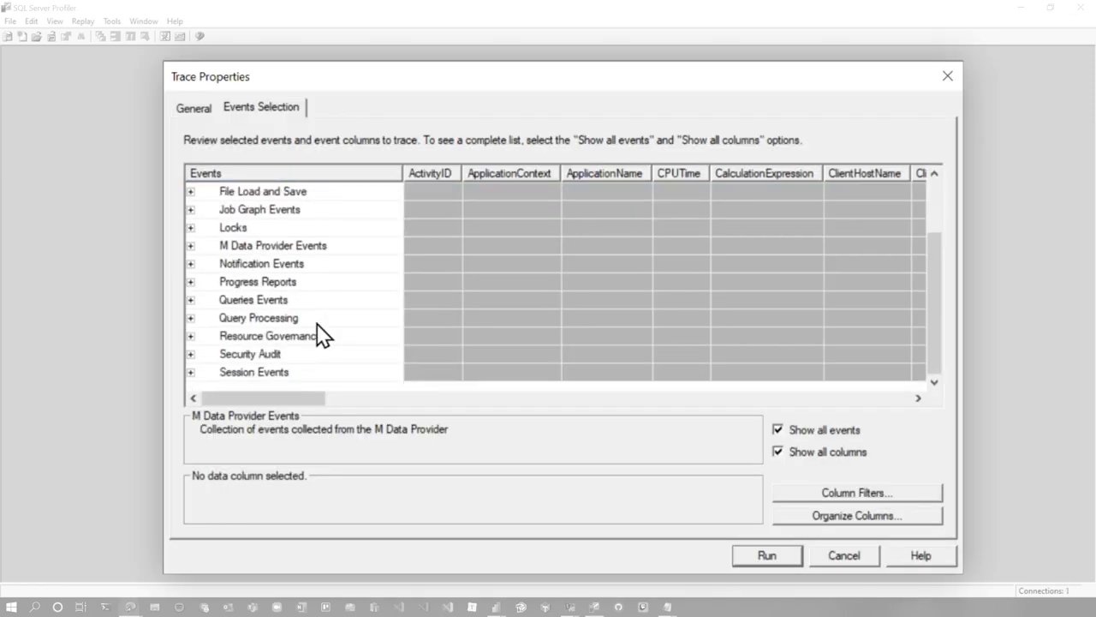
Step: Select the Query End and VertiPaq SE Query End events and run the trace
click(191, 300)
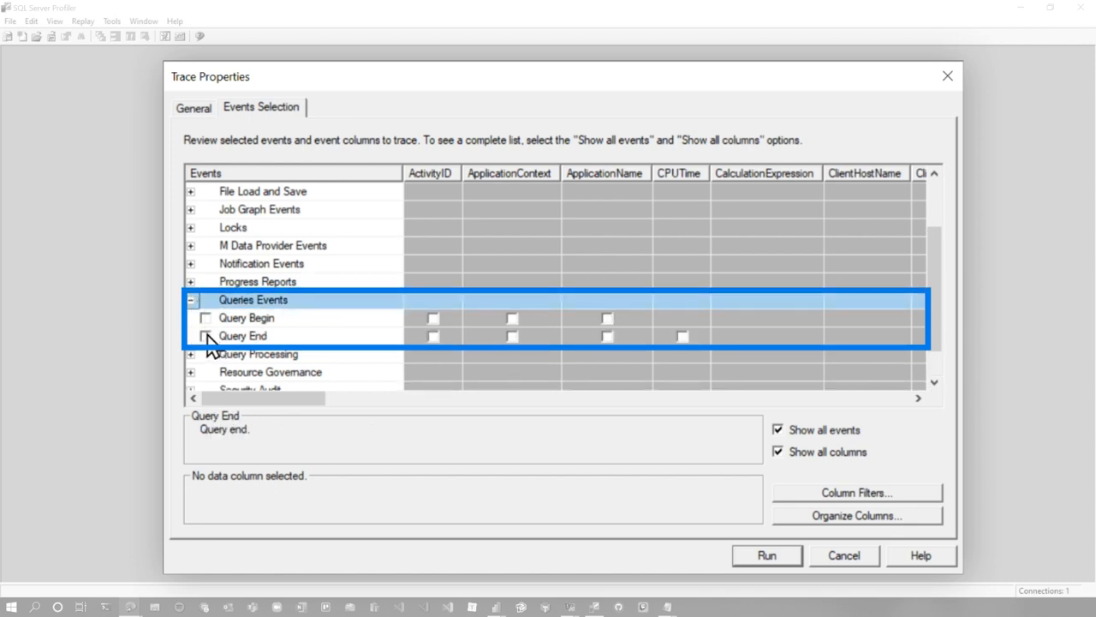
click(204, 336)
scroll(325, 319, down, 2)
click(257, 317)
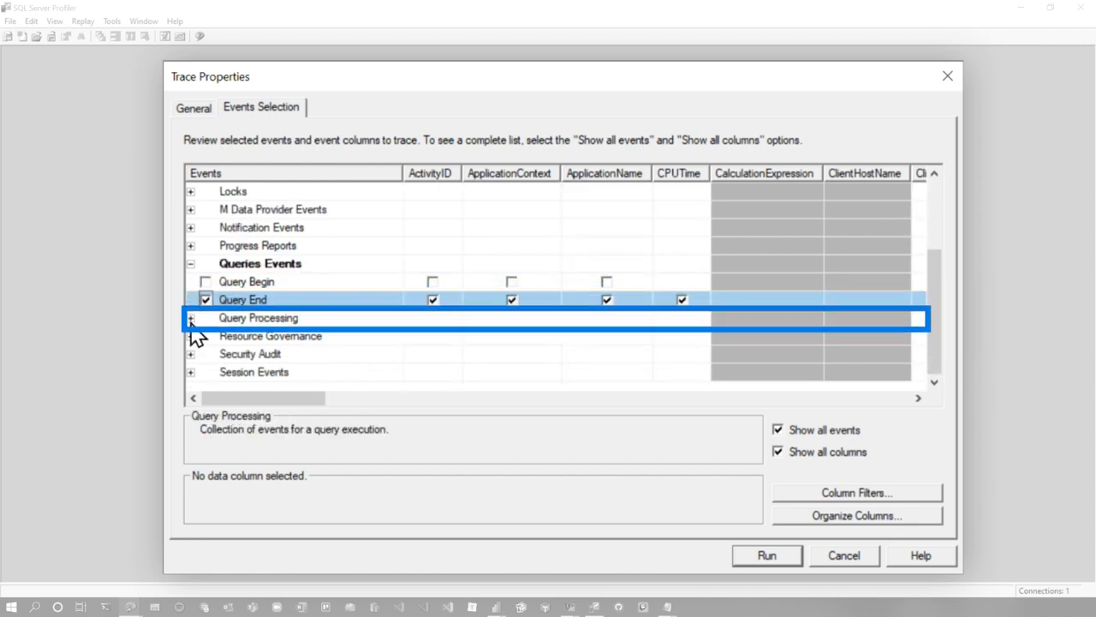
click(190, 318)
scroll(346, 339, down, 8)
scroll(346, 339, down, 6)
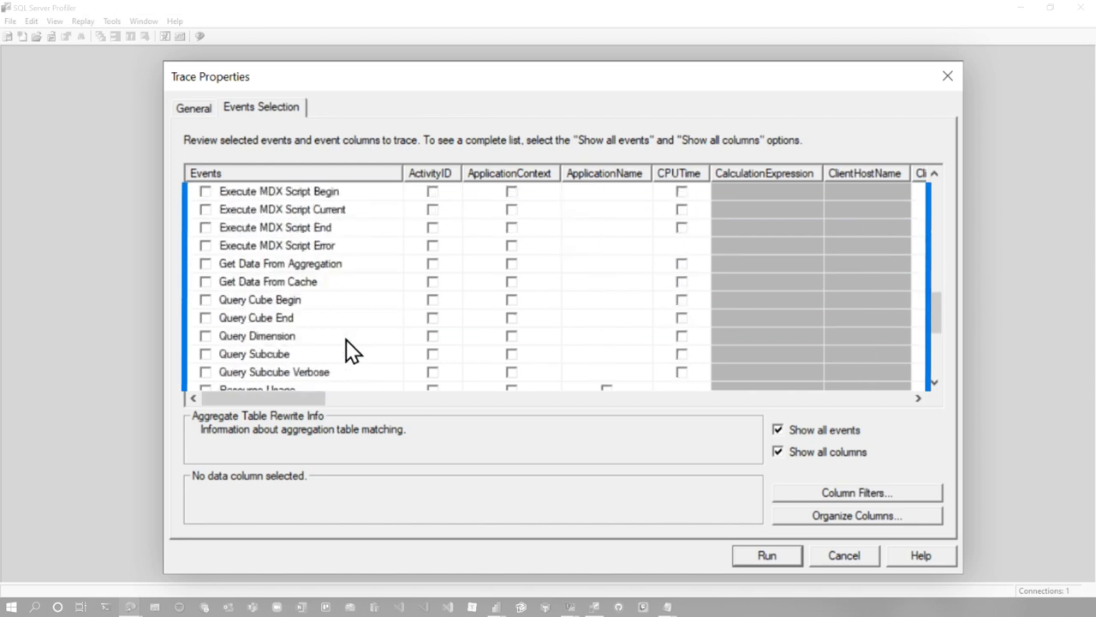
scroll(346, 339, down, 6)
click(257, 317)
click(205, 318)
click(232, 336)
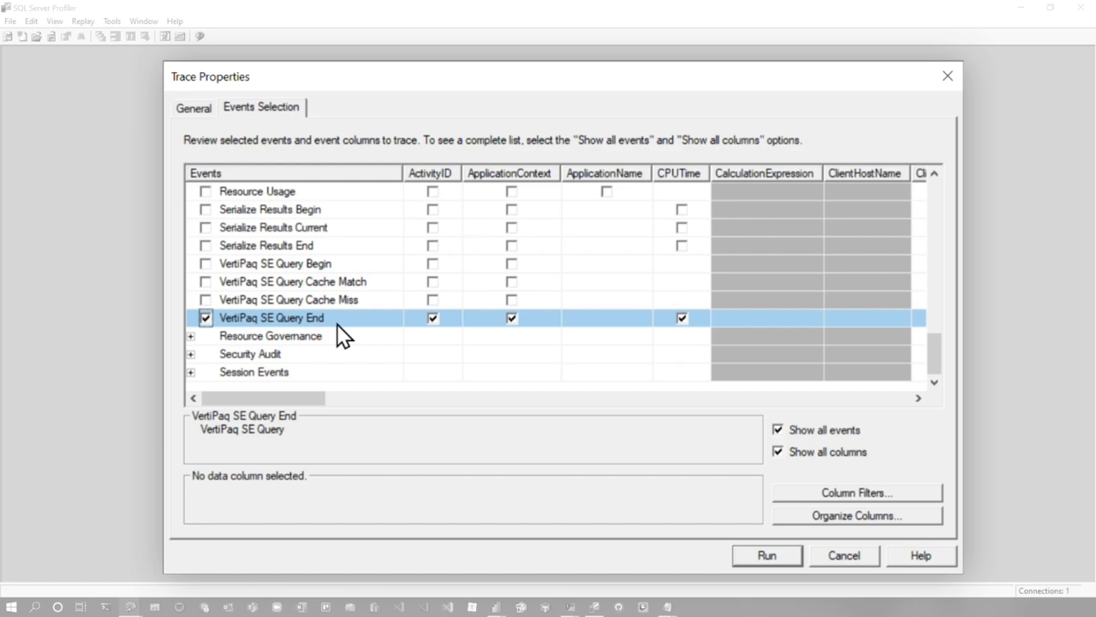
click(767, 555)
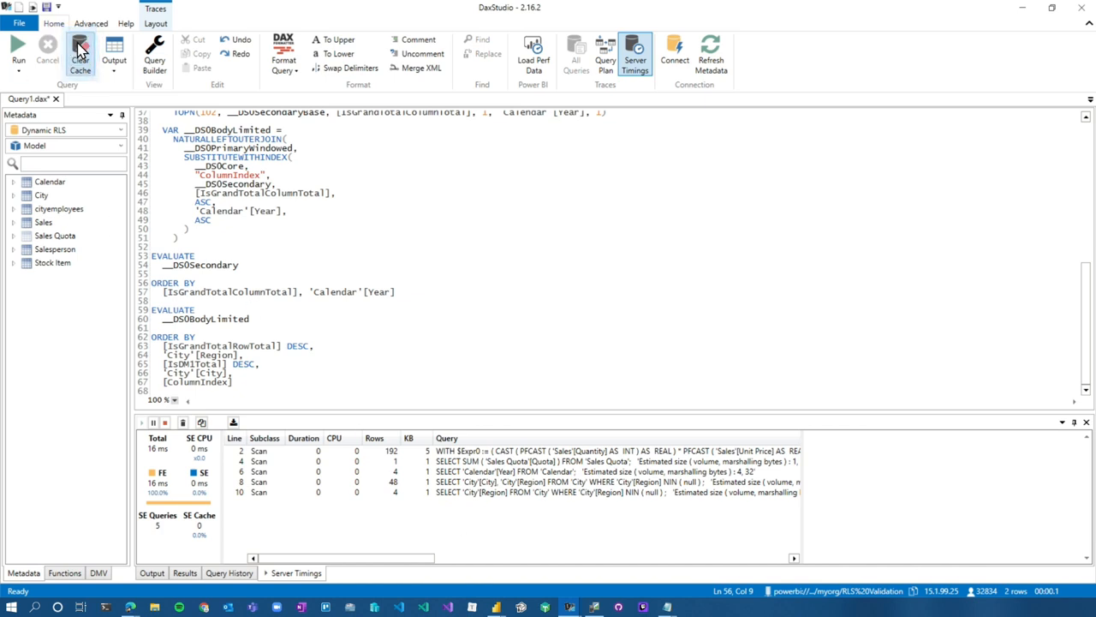
Step: Rerun the DAX query in DAX Studio and view the second result set of eight Americas rows
click(572, 608)
click(631, 563)
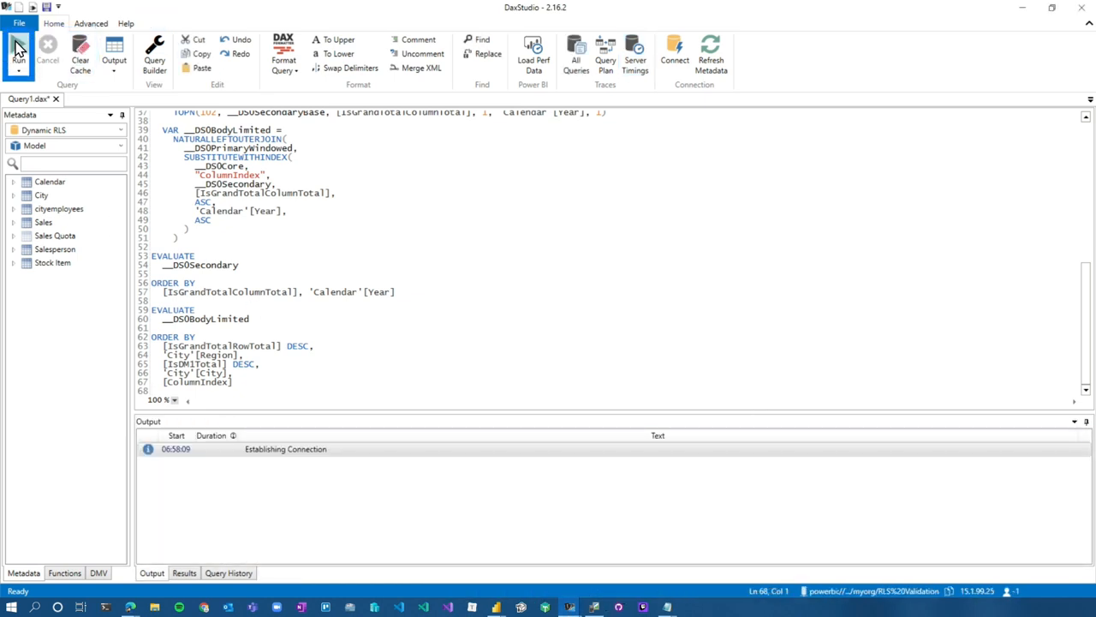
click(19, 47)
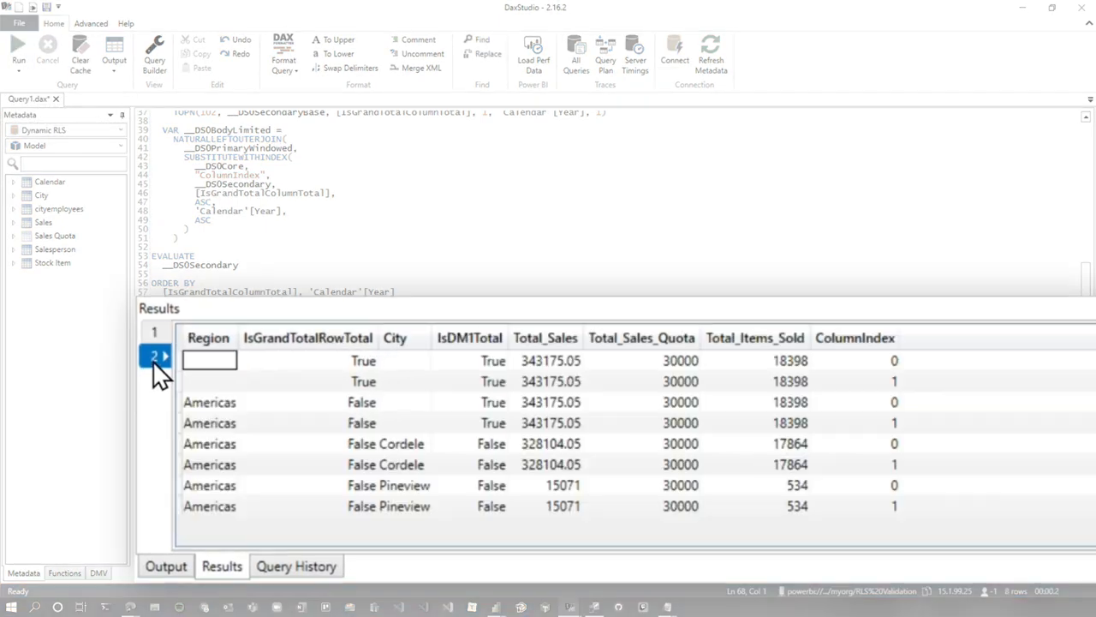
click(153, 334)
click(155, 355)
Step: Maximize the Profiler trace and widen the ActivityID column to show full GUIDs
click(593, 607)
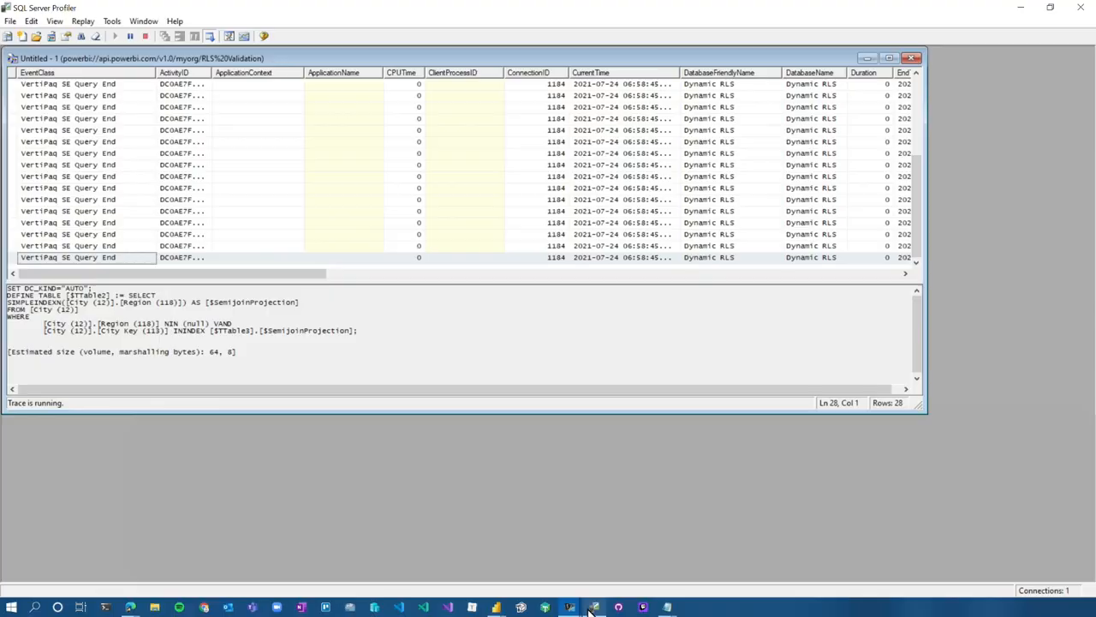
double_click(352, 58)
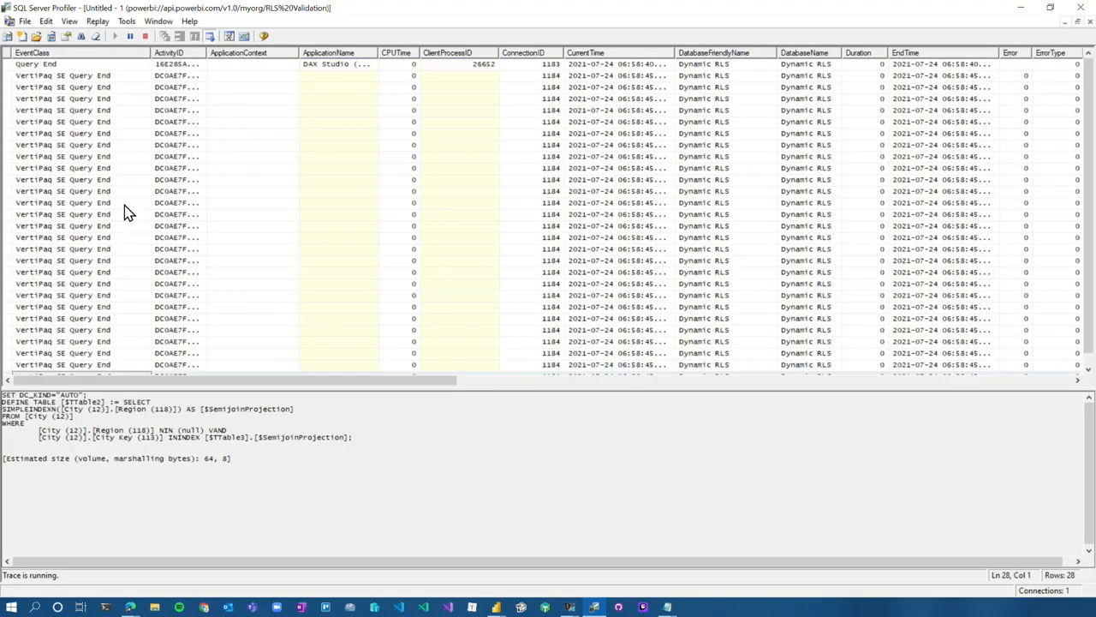
click(129, 77)
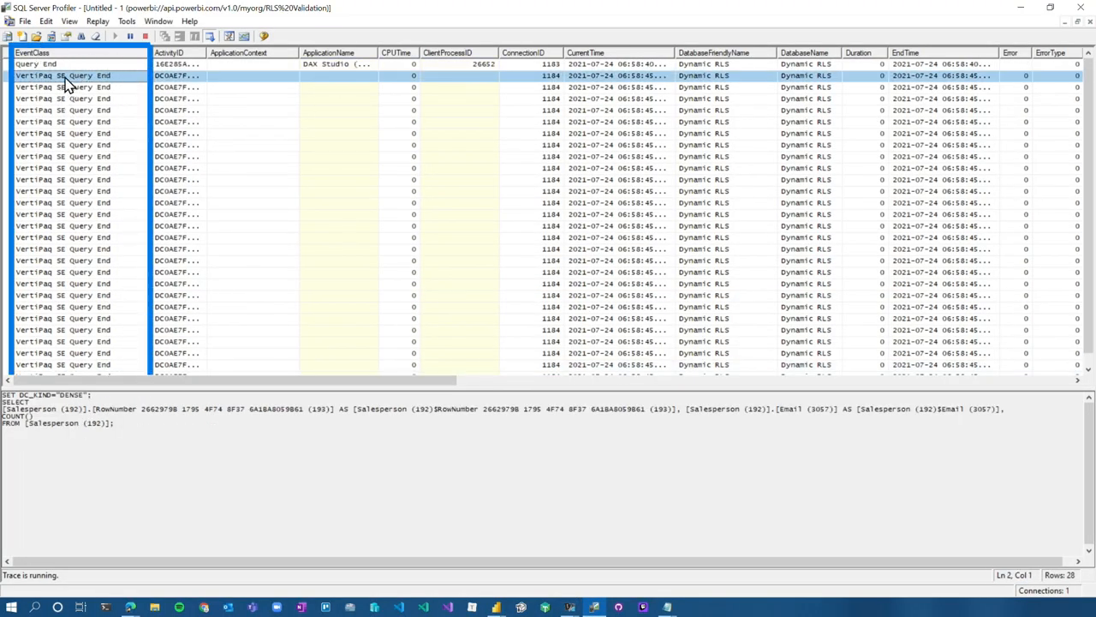
drag(205, 53, 331, 53)
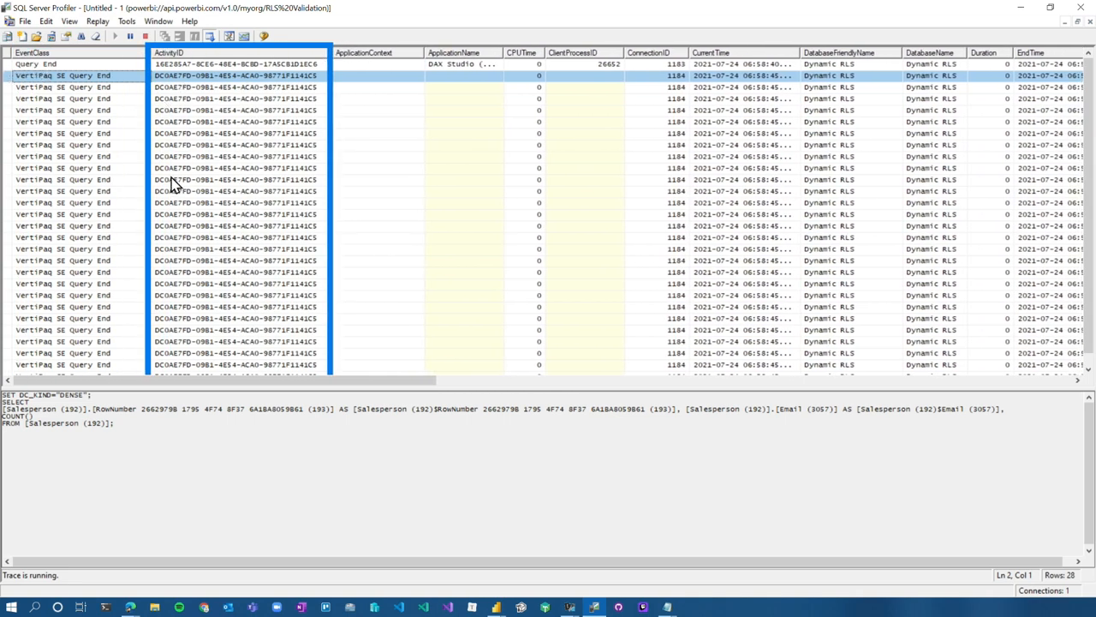
Step: Step back from the final 62 ms Query End through the earlier storage engine query texts
click(187, 365)
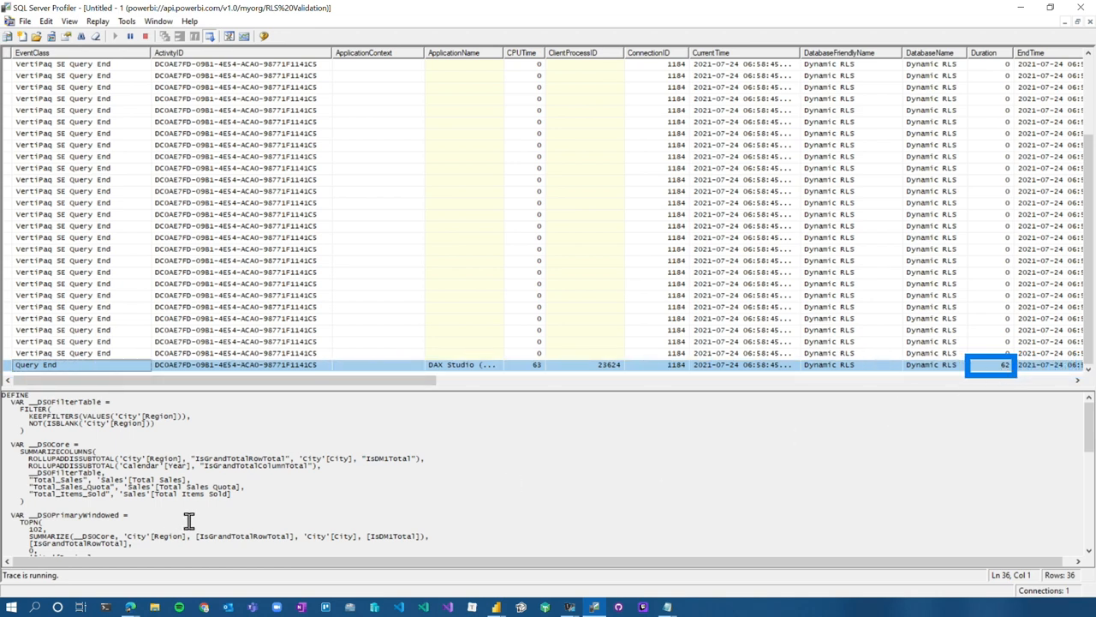
click(206, 353)
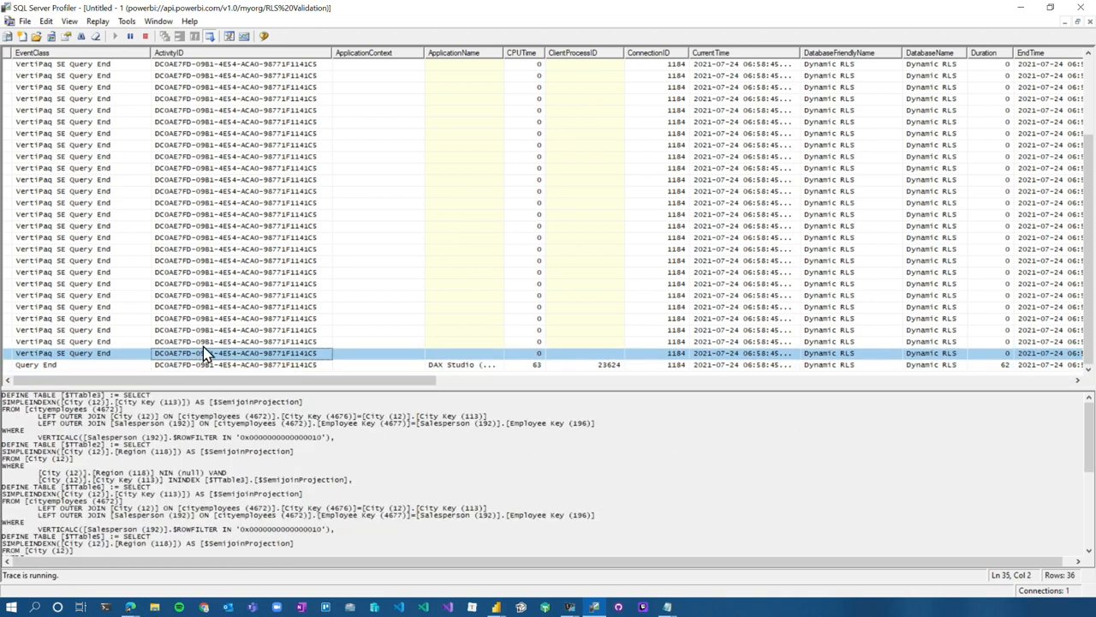
key(Up)
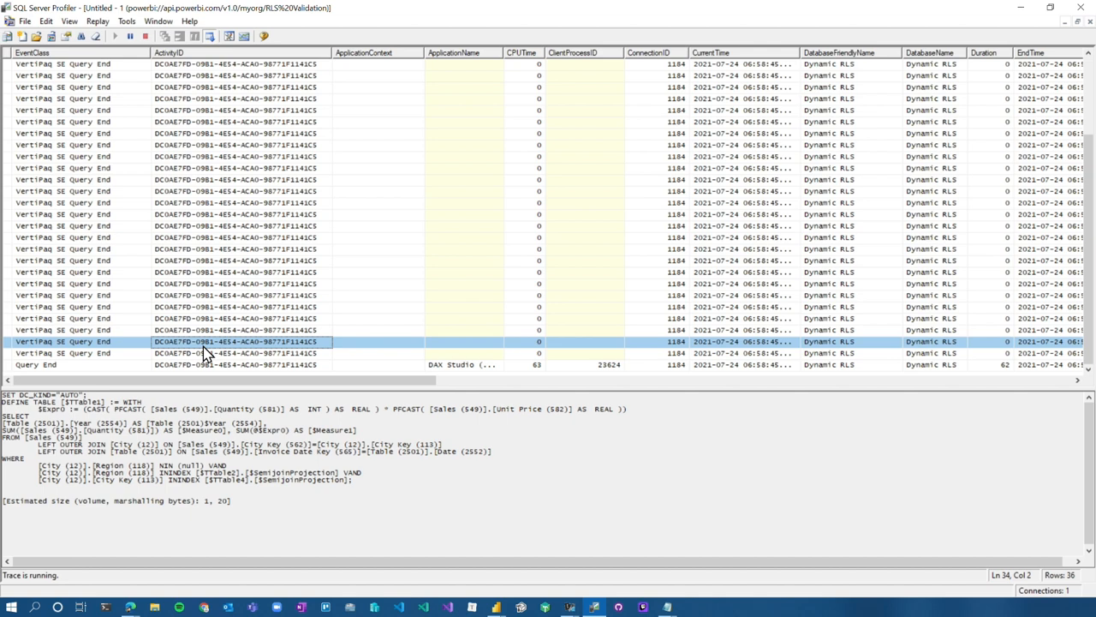
key(Up)
key(Up)
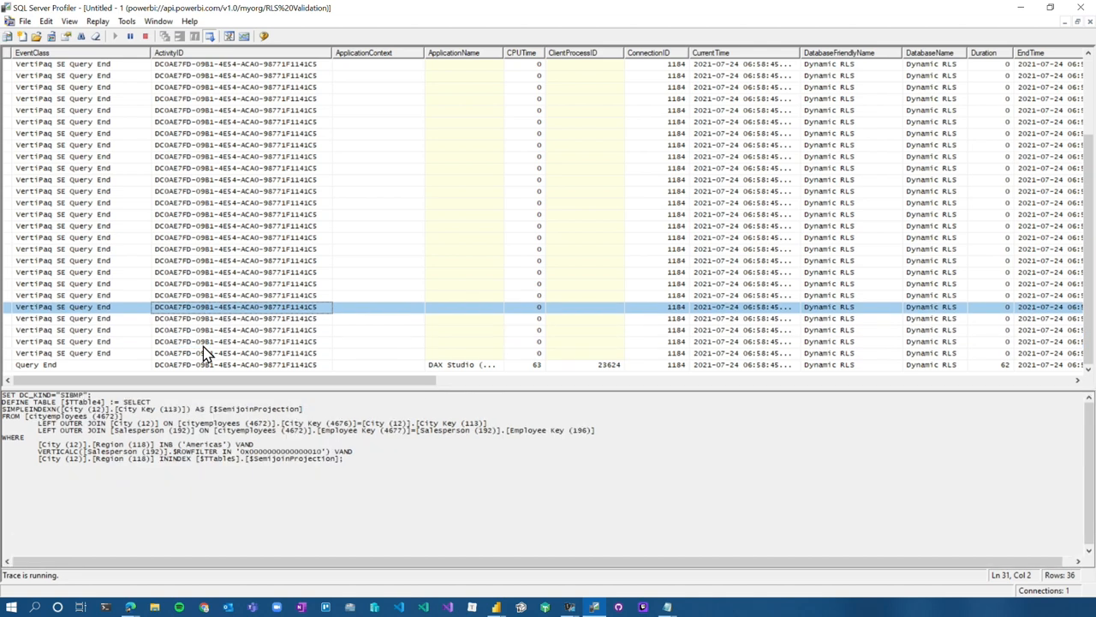
key(Up)
key(Up)
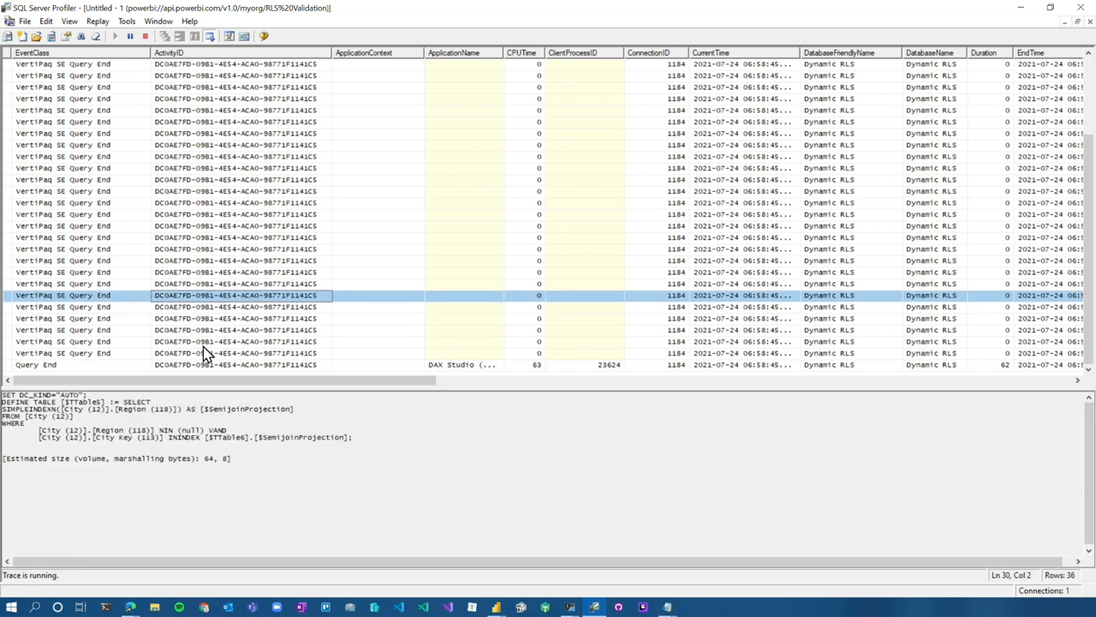